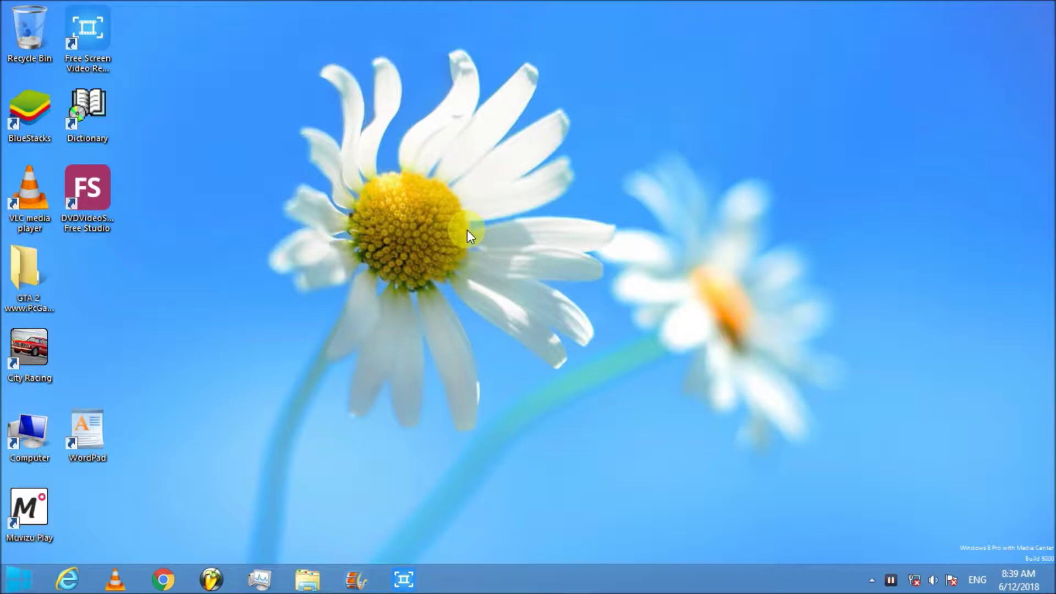
- Create a new folder in the root of Local Disk (D:)
{"action": "right_click", "coordinate": [144, 45]}
{"action": "left_click", "coordinate": [160, 90]}
{"action": "double_click", "coordinate": [25, 426]}
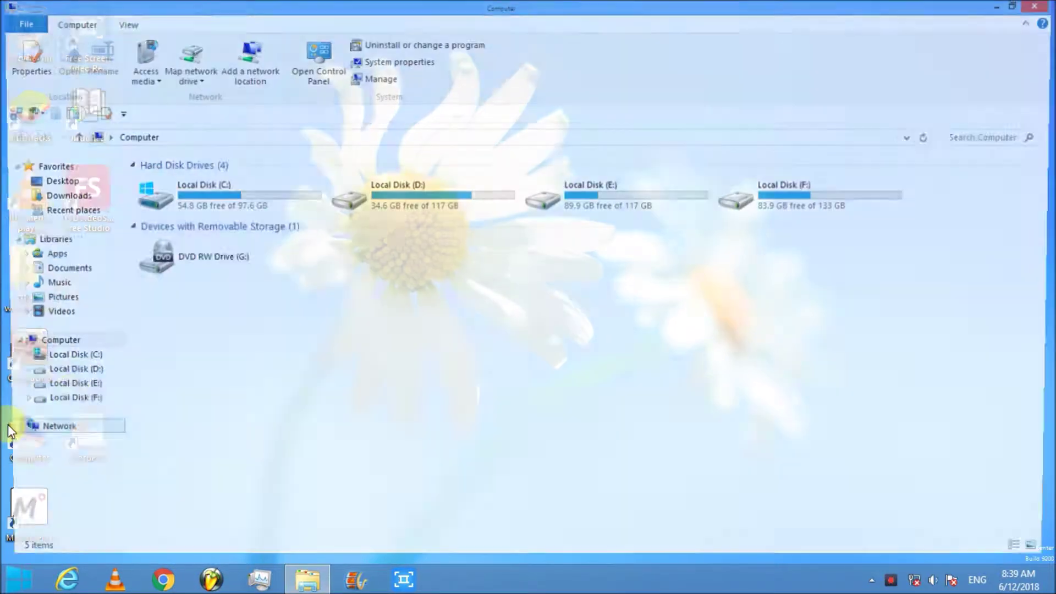
{"action": "double_click", "coordinate": [396, 187]}
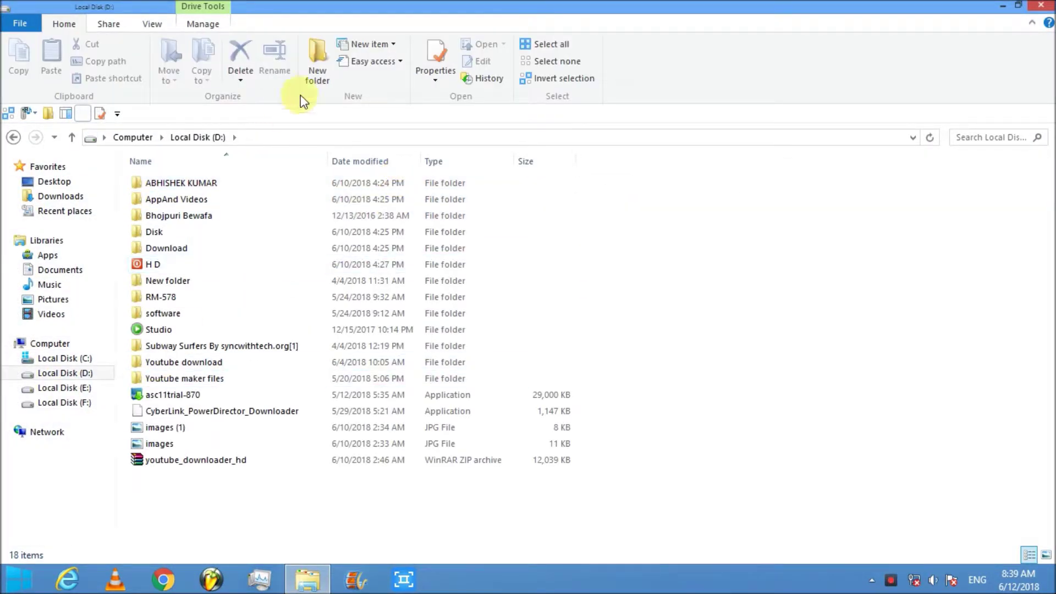
{"action": "left_click", "coordinate": [319, 71]}
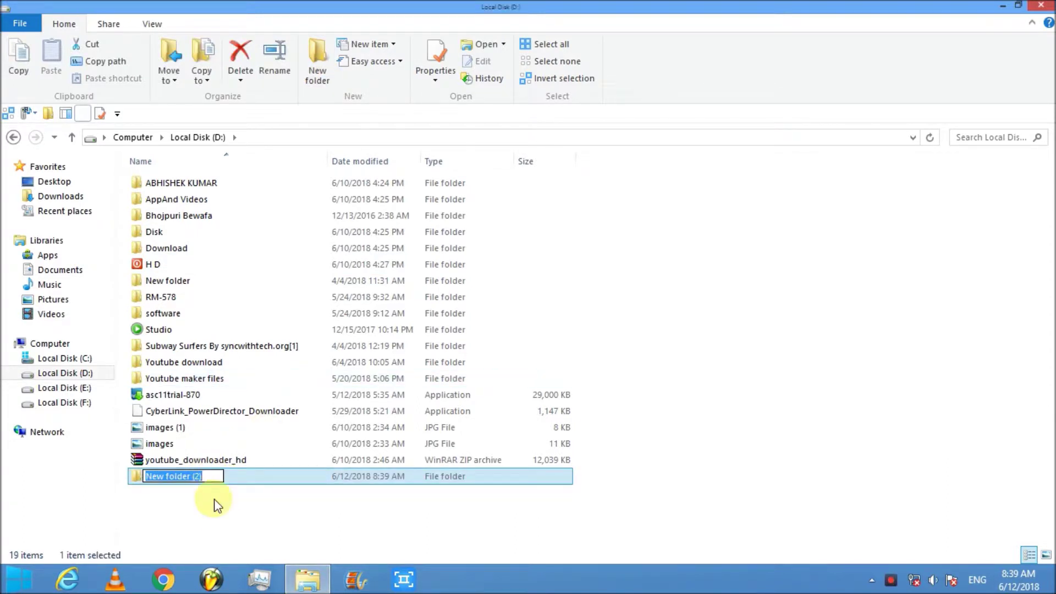
- Rename the new folder on drive D: to a blank name using an invisible character, and open it once to check its contents
{"action": "key", "text": "BackSpace"}
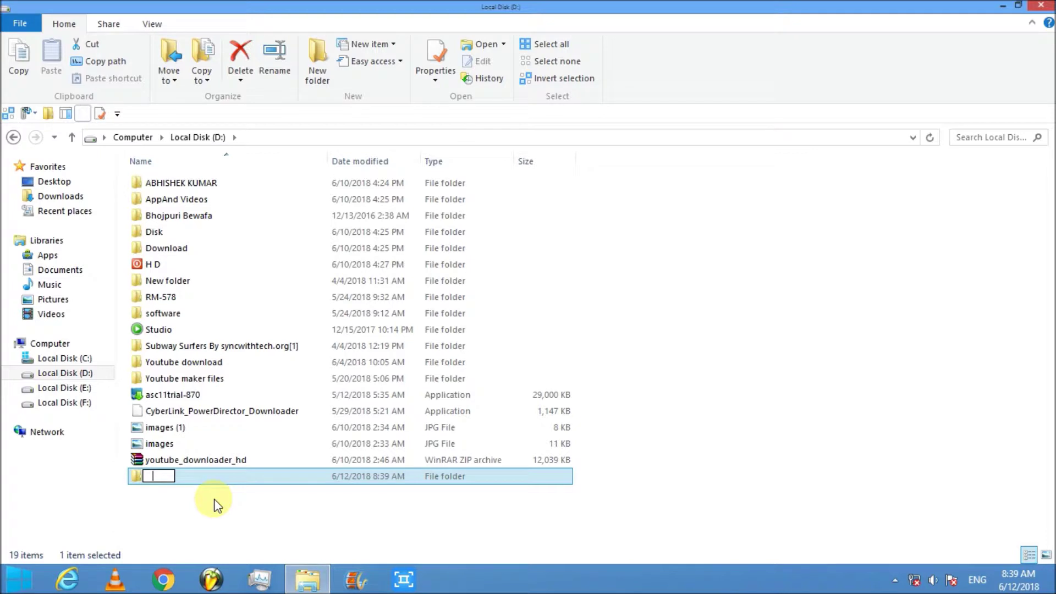
{"action": "key", "text": "Return"}
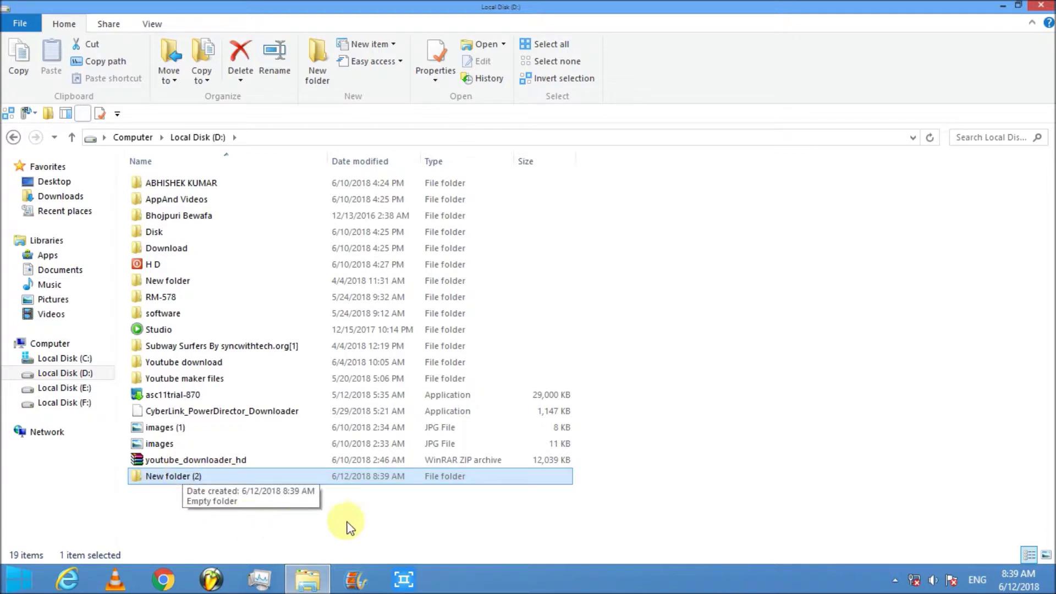
{"action": "right_click", "coordinate": [274, 480]}
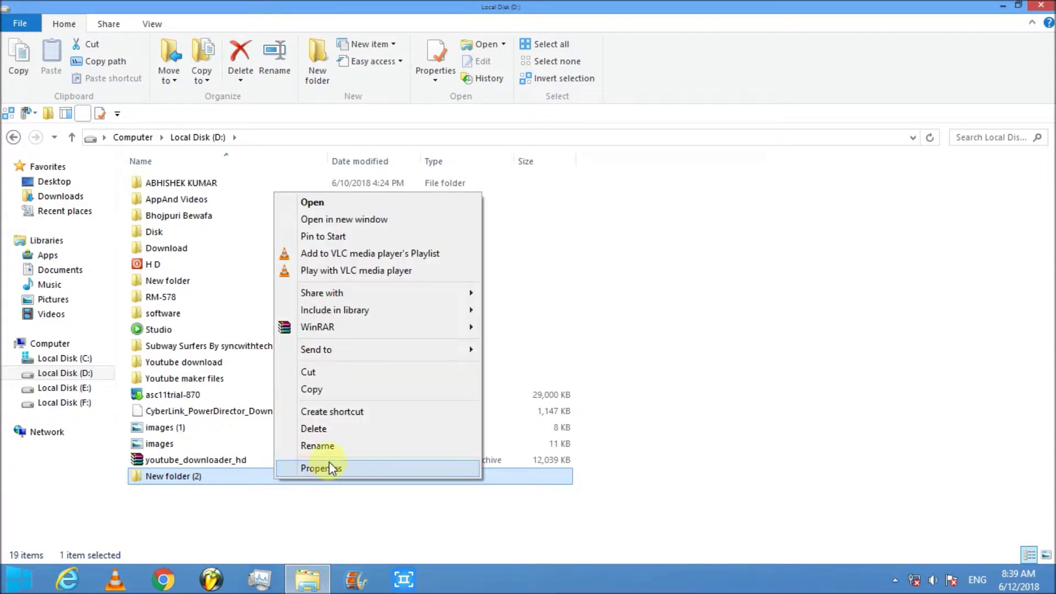
{"action": "left_click", "coordinate": [330, 445]}
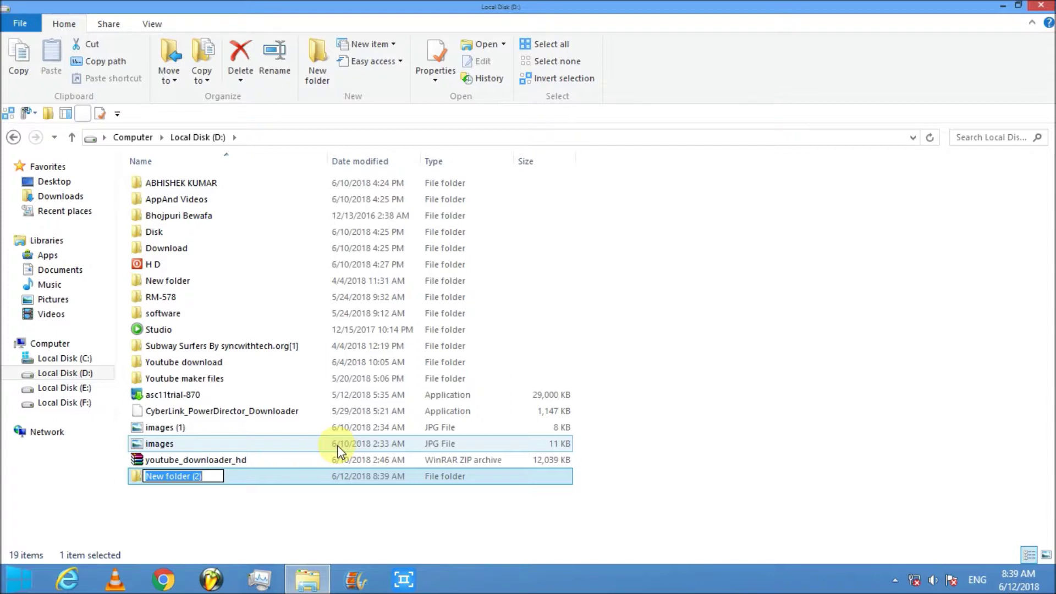
{"action": "key", "text": "BackSpace"}
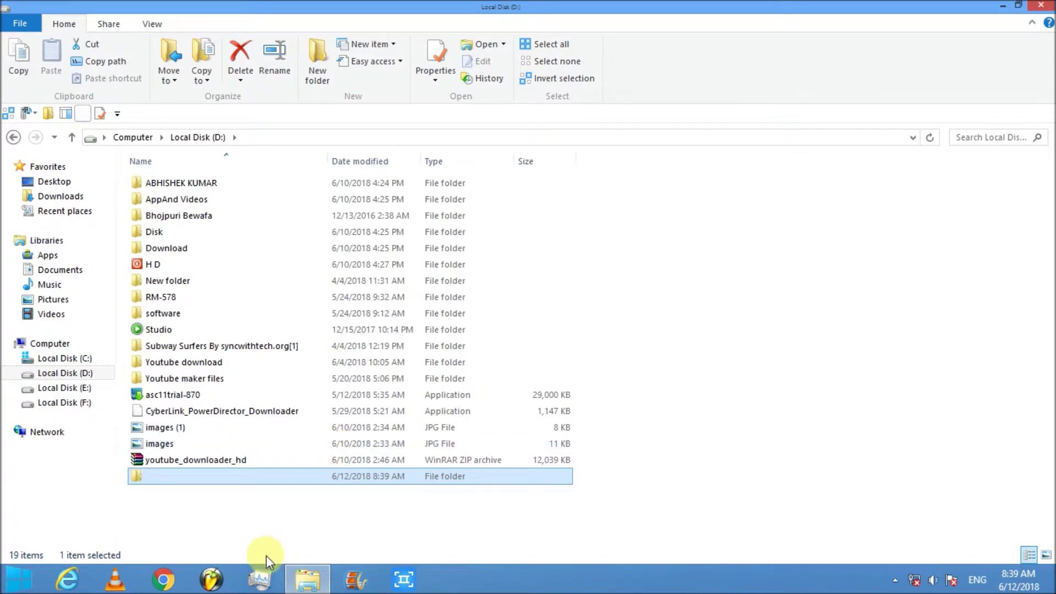
{"action": "left_click", "coordinate": [242, 528]}
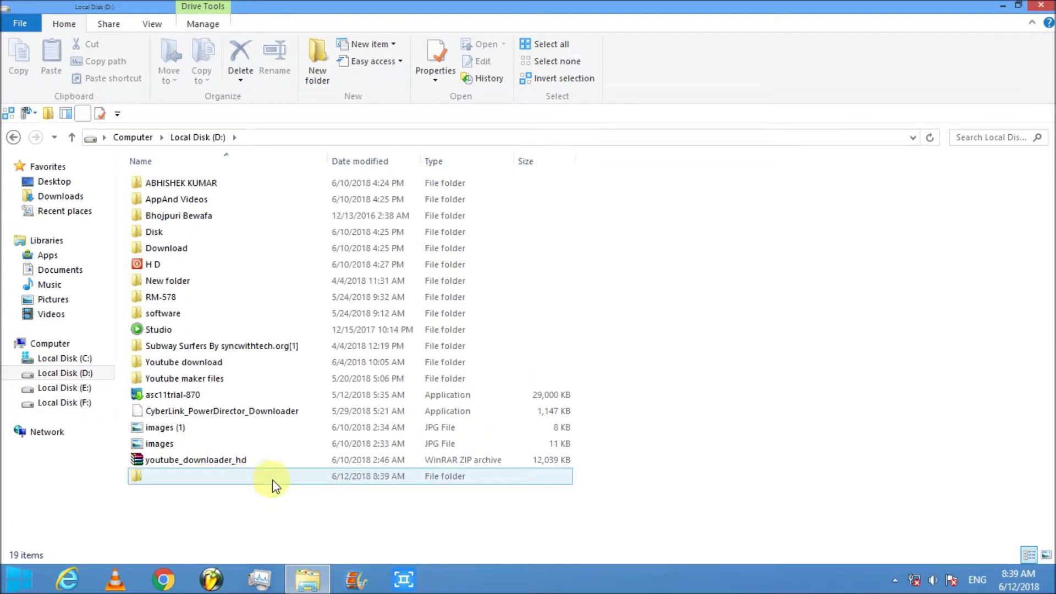
{"action": "double_click", "coordinate": [253, 477]}
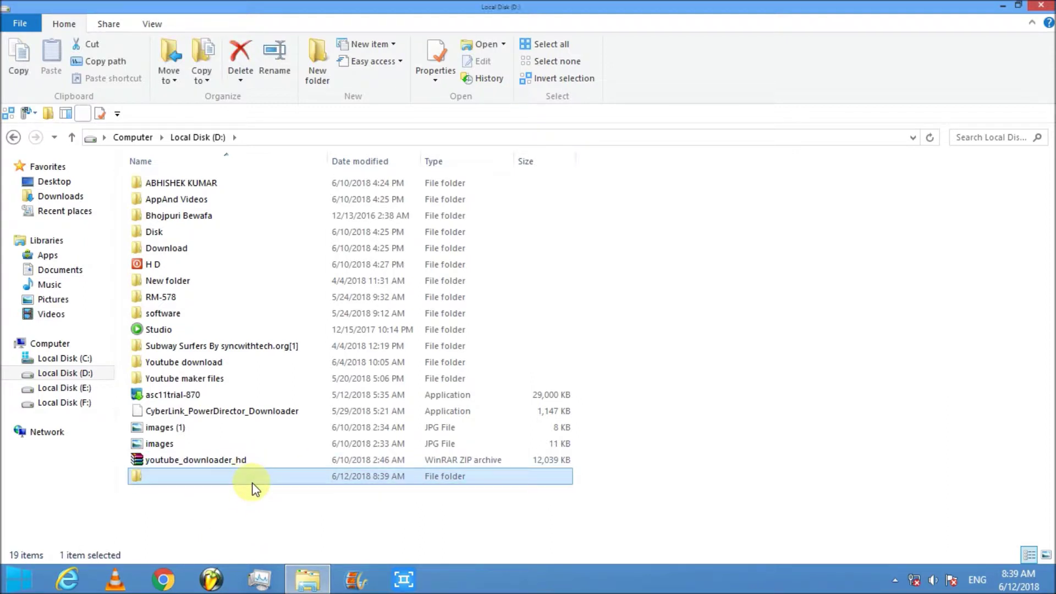
{"action": "left_click", "coordinate": [12, 139]}
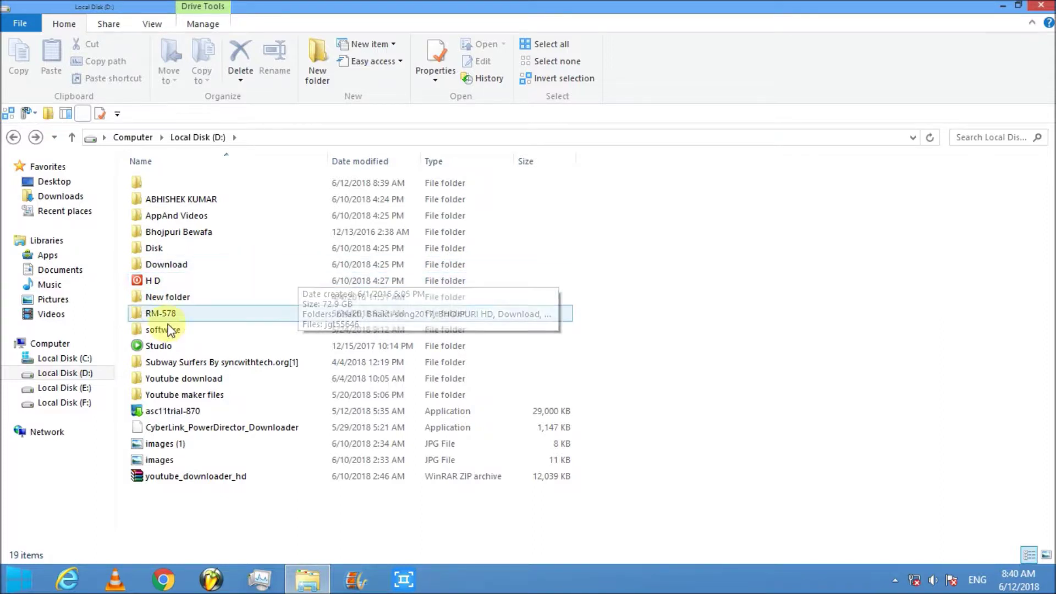
- Change the blank-named folder's icon to an empty, transparent one from SHELL32.dll and apply it in the folder's properties
{"action": "left_click", "coordinate": [163, 189]}
{"action": "right_click", "coordinate": [161, 184]}
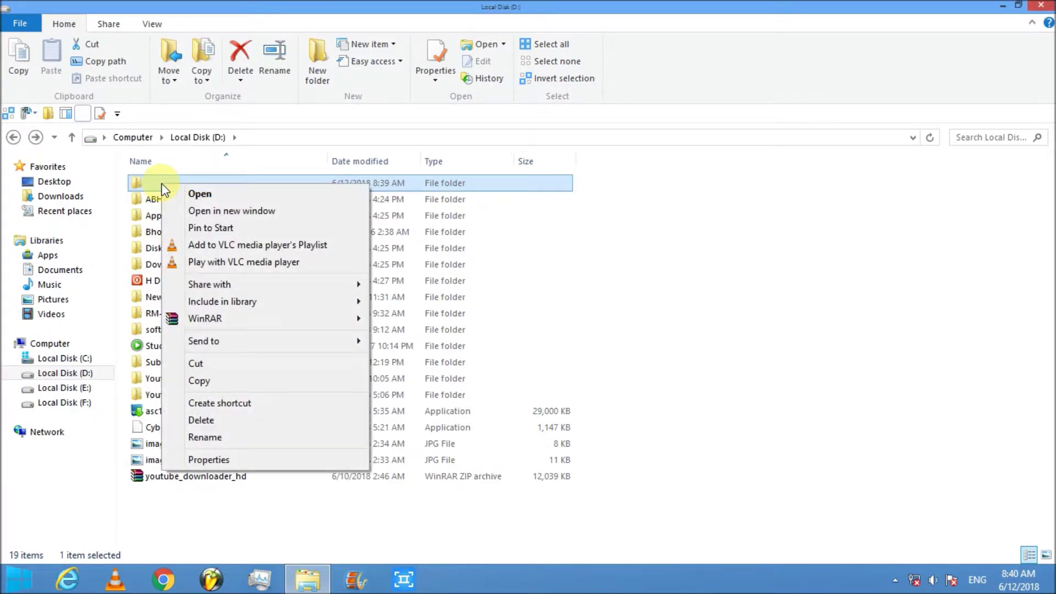
{"action": "left_click", "coordinate": [250, 461]}
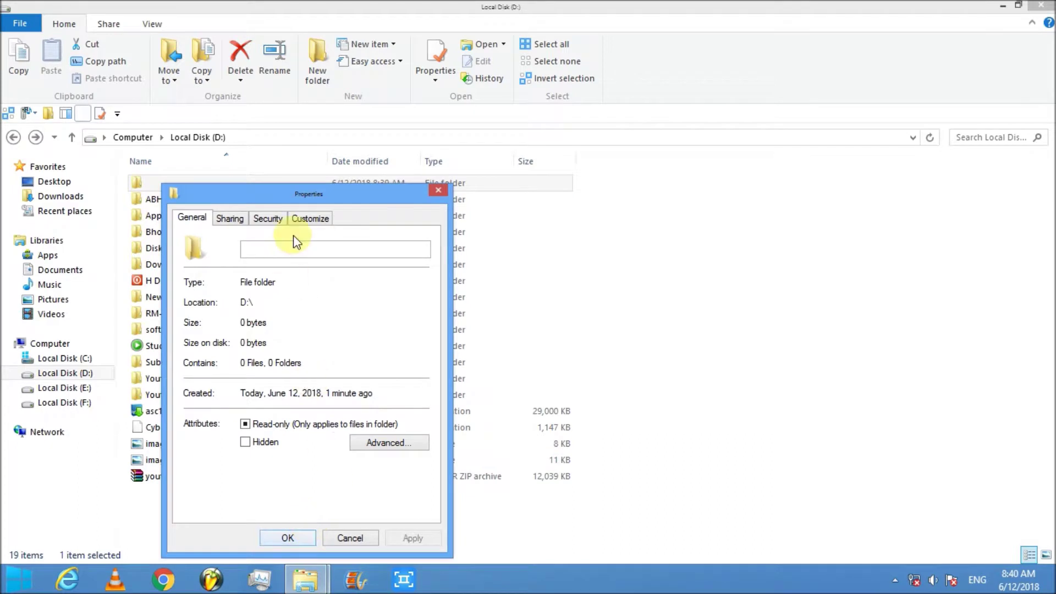
{"action": "left_click", "coordinate": [309, 219]}
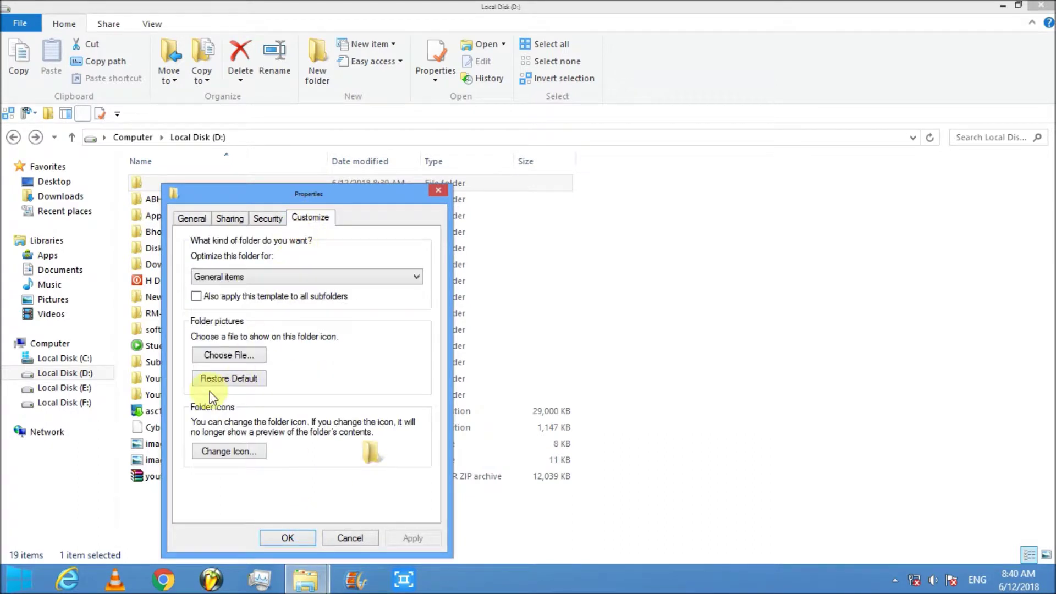
{"action": "left_click", "coordinate": [228, 450]}
{"action": "left_click_drag", "start_coordinate": [253, 483], "coordinate": [272, 488]}
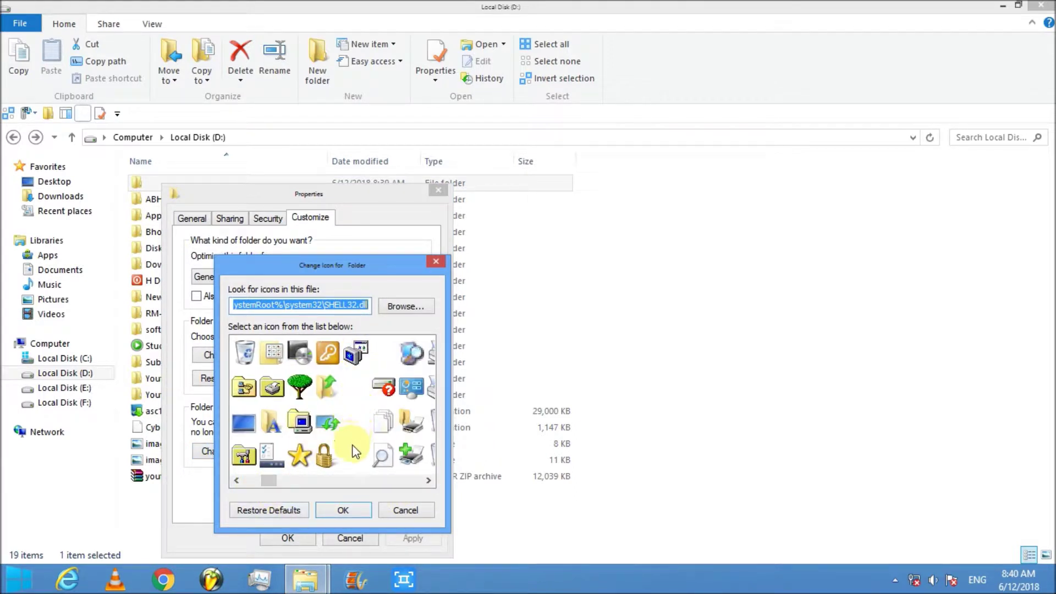
{"action": "left_click", "coordinate": [348, 415]}
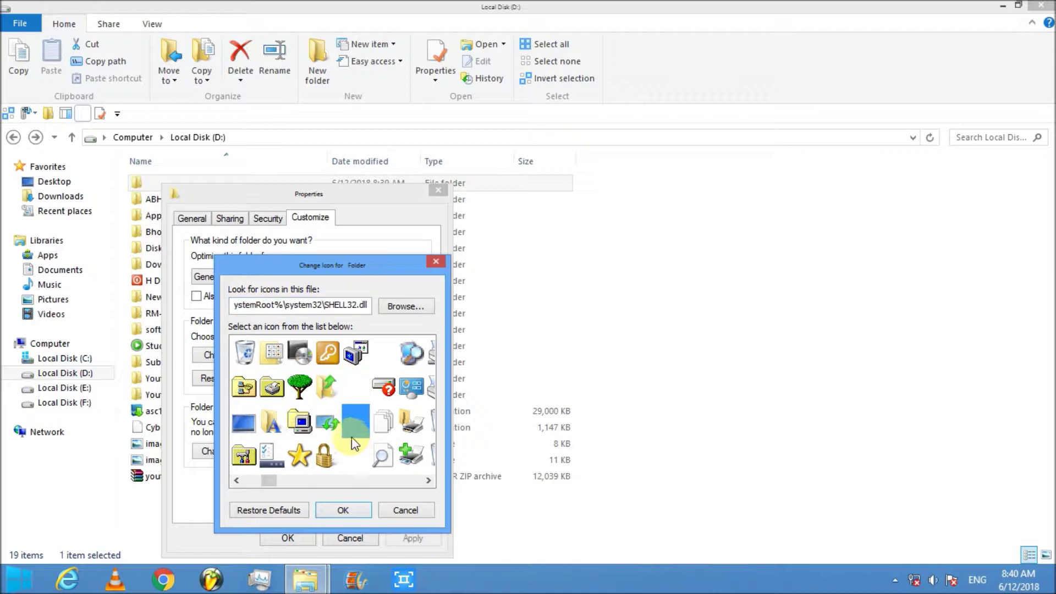
{"action": "left_click", "coordinate": [358, 386]}
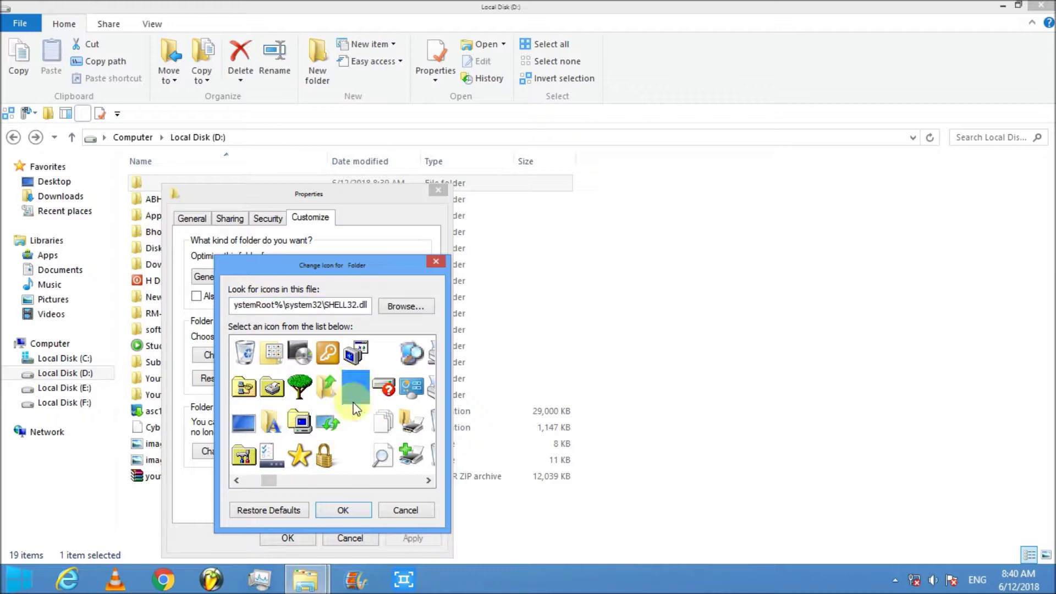
{"action": "left_click", "coordinate": [342, 508]}
{"action": "left_click", "coordinate": [421, 542]}
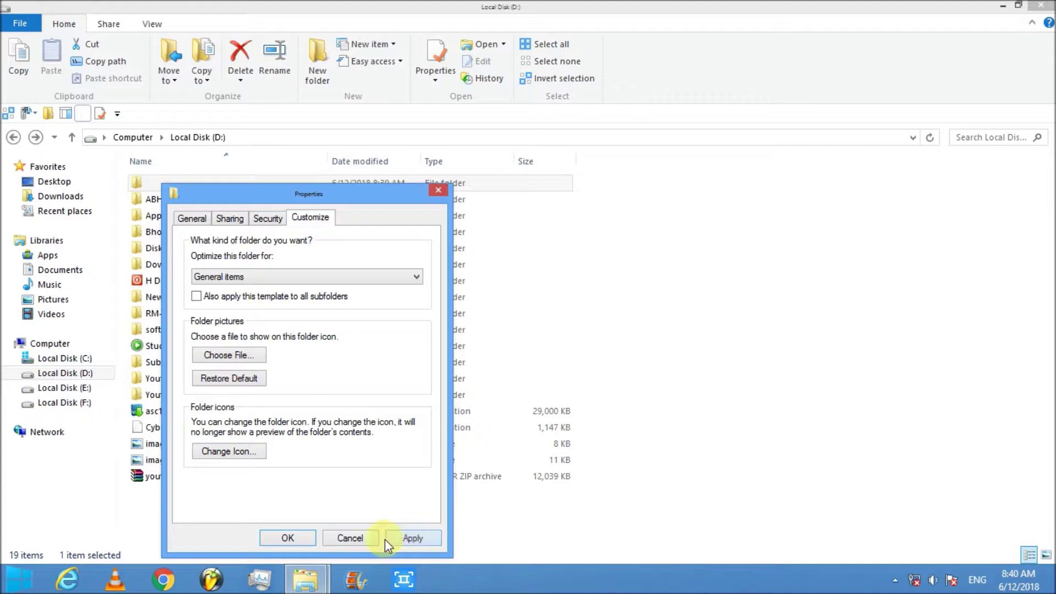
{"action": "left_click", "coordinate": [268, 542]}
{"action": "left_click", "coordinate": [682, 330]}
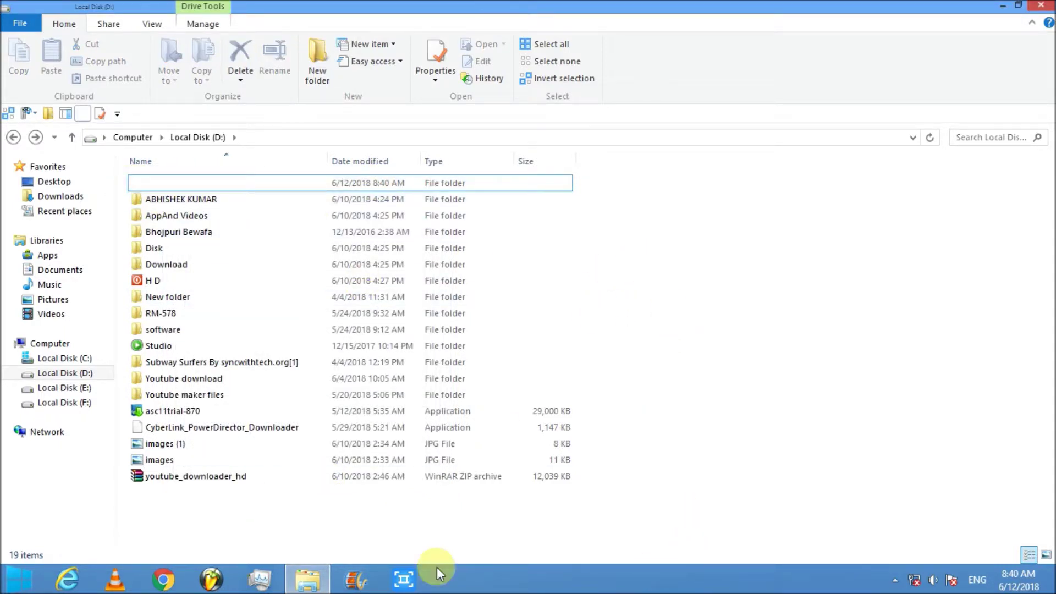
- Open the invisible folder and the existing "New folder" in turn to inspect their contents, returning to drive D: each time
{"action": "left_click", "coordinate": [290, 476]}
{"action": "left_click", "coordinate": [852, 434]}
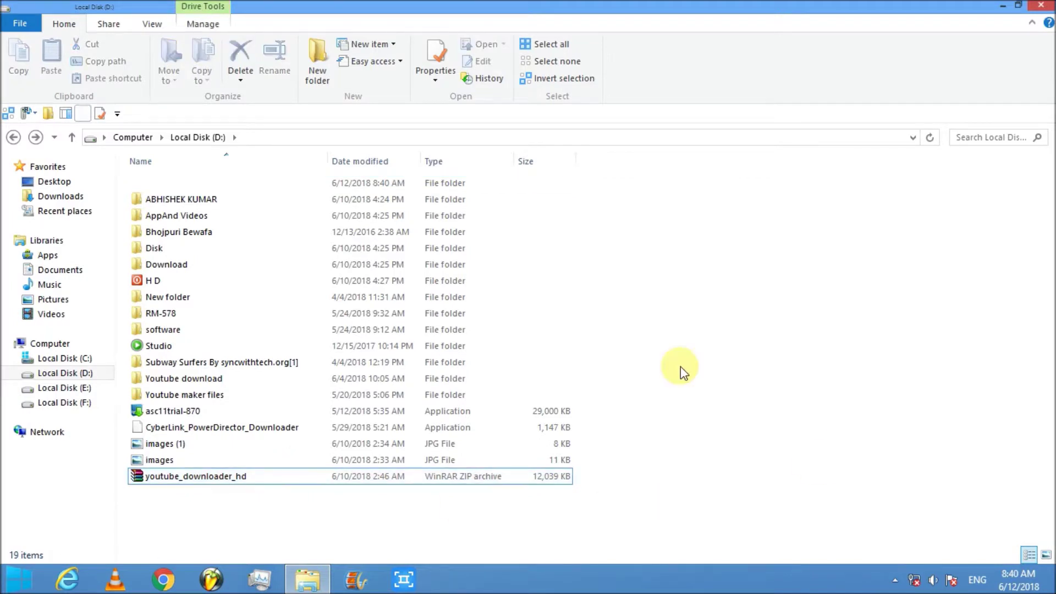
{"action": "double_click", "coordinate": [147, 183]}
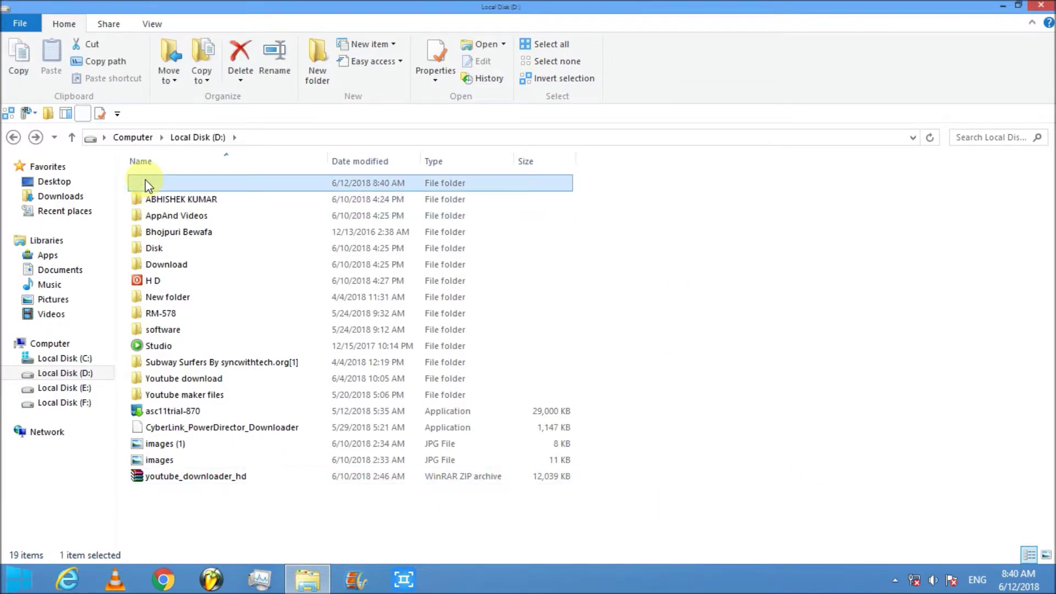
{"action": "left_click", "coordinate": [18, 137]}
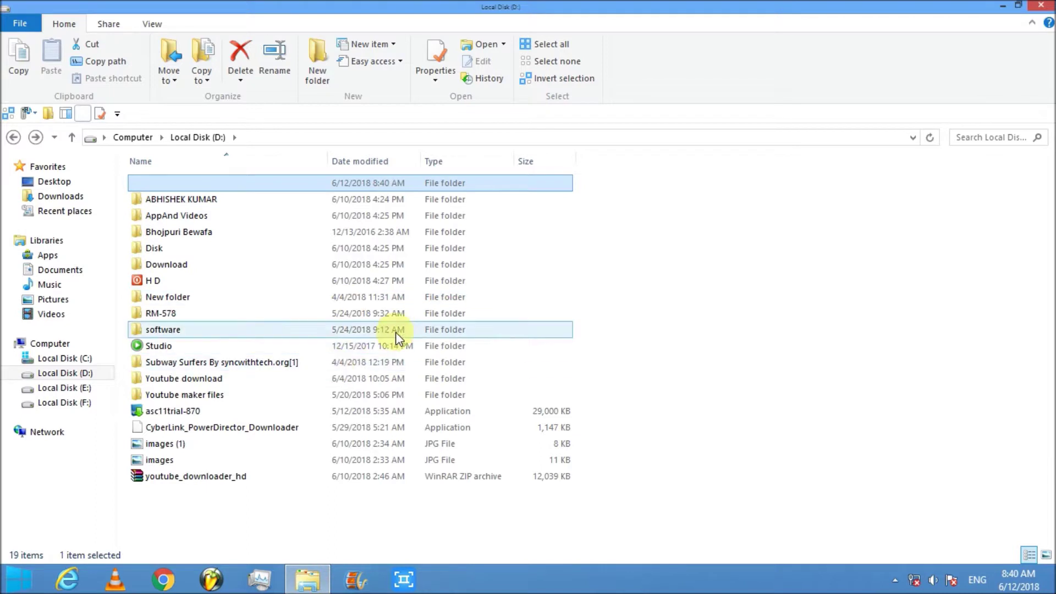
{"action": "double_click", "coordinate": [243, 300]}
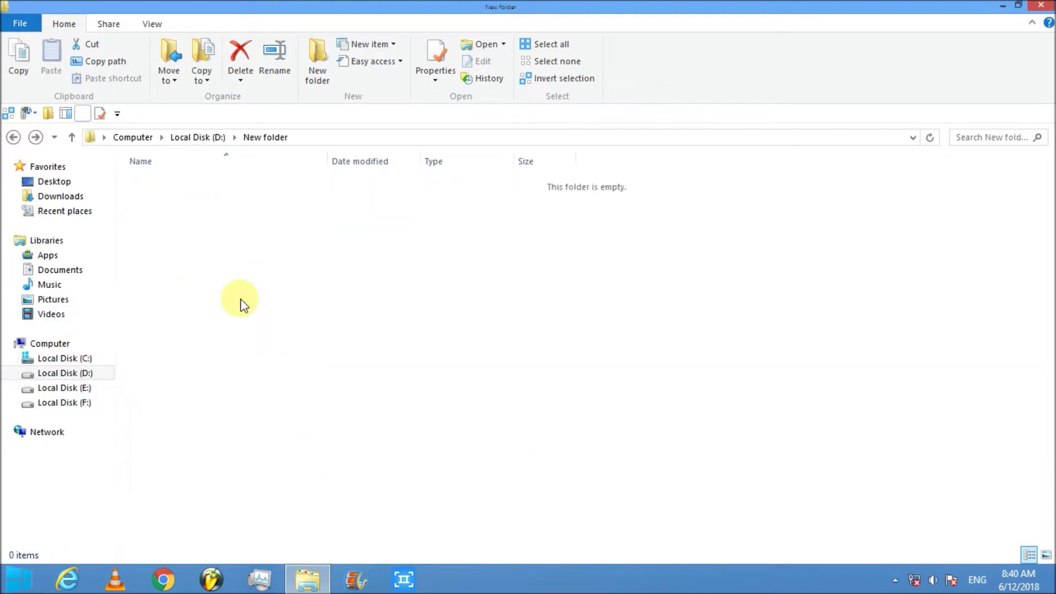
{"action": "left_click", "coordinate": [13, 137]}
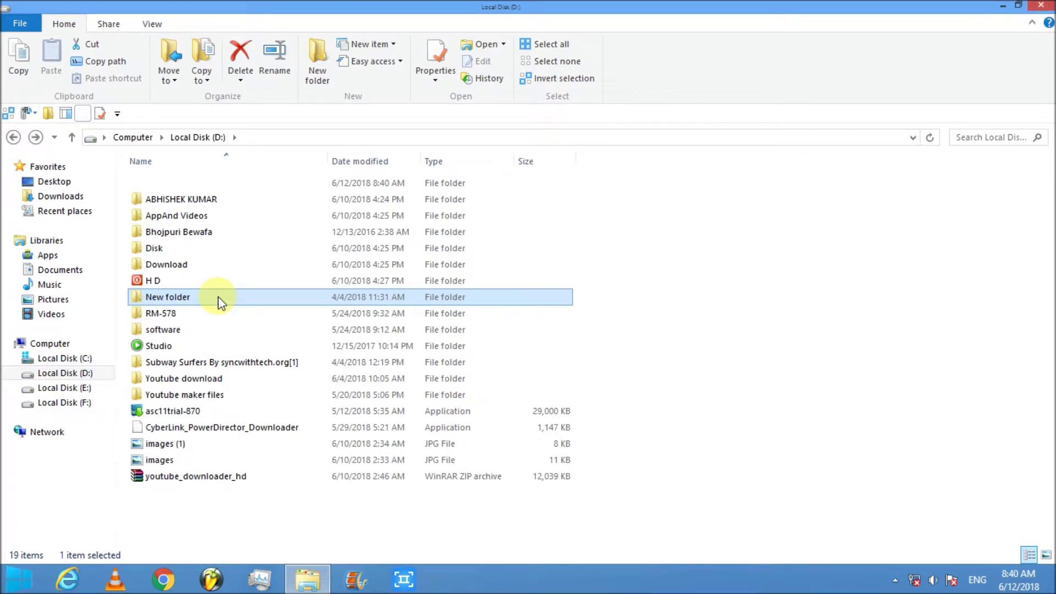
- Change the icon of "New folder" on drive D: to the computer icon from SHELL32.dll, apply it and close the file window
{"action": "right_click", "coordinate": [217, 299]}
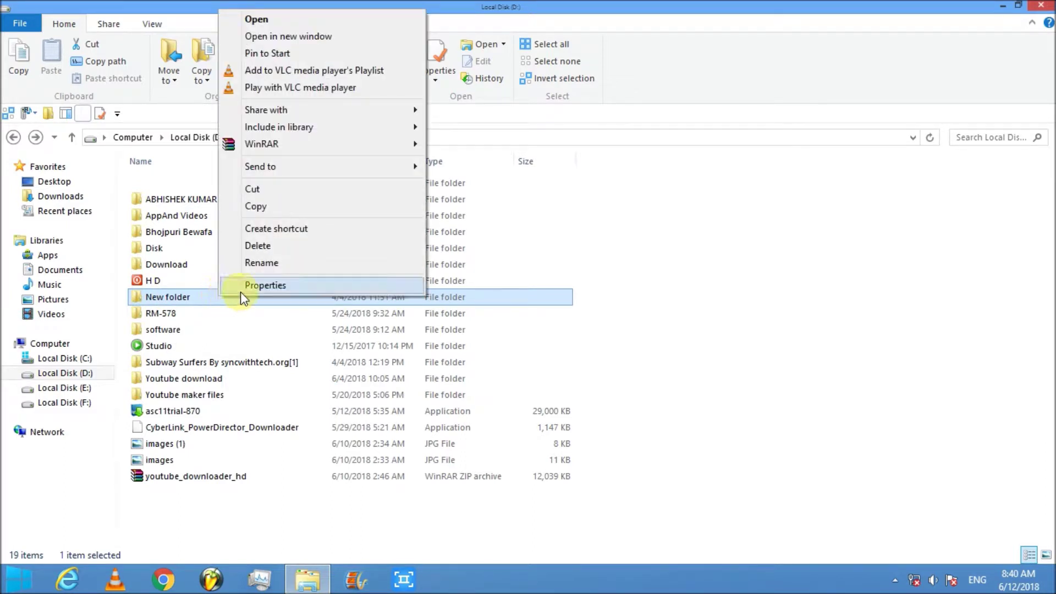
{"action": "left_click", "coordinate": [242, 291]}
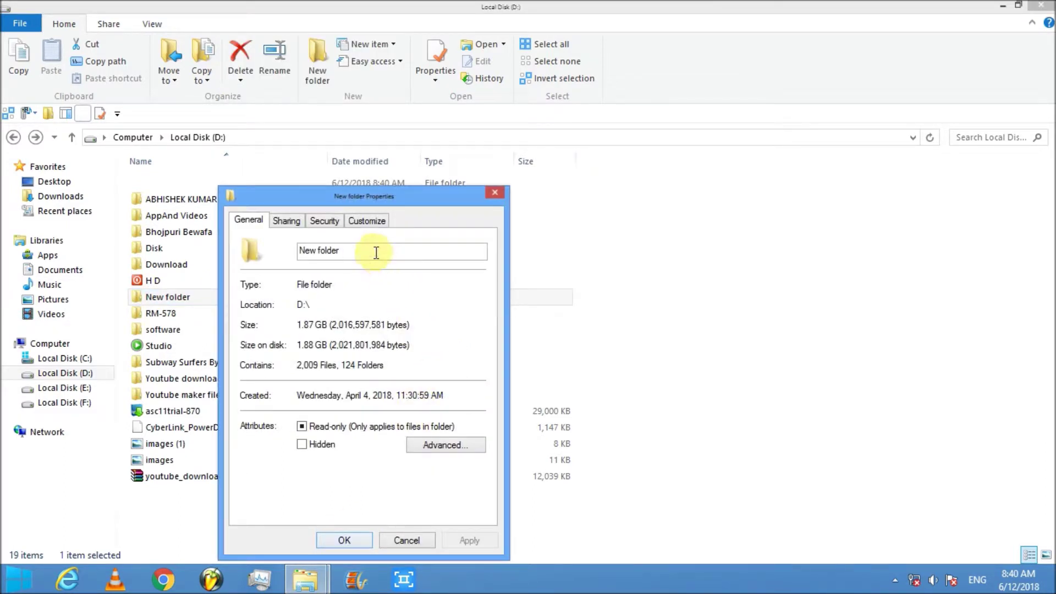
{"action": "left_click", "coordinate": [368, 221]}
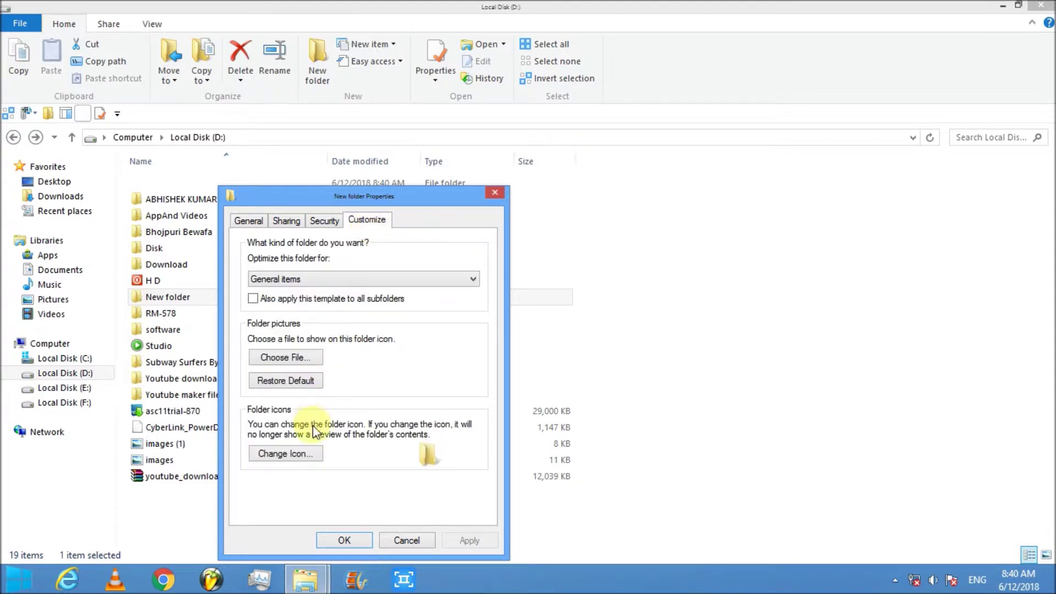
{"action": "left_click", "coordinate": [310, 452]}
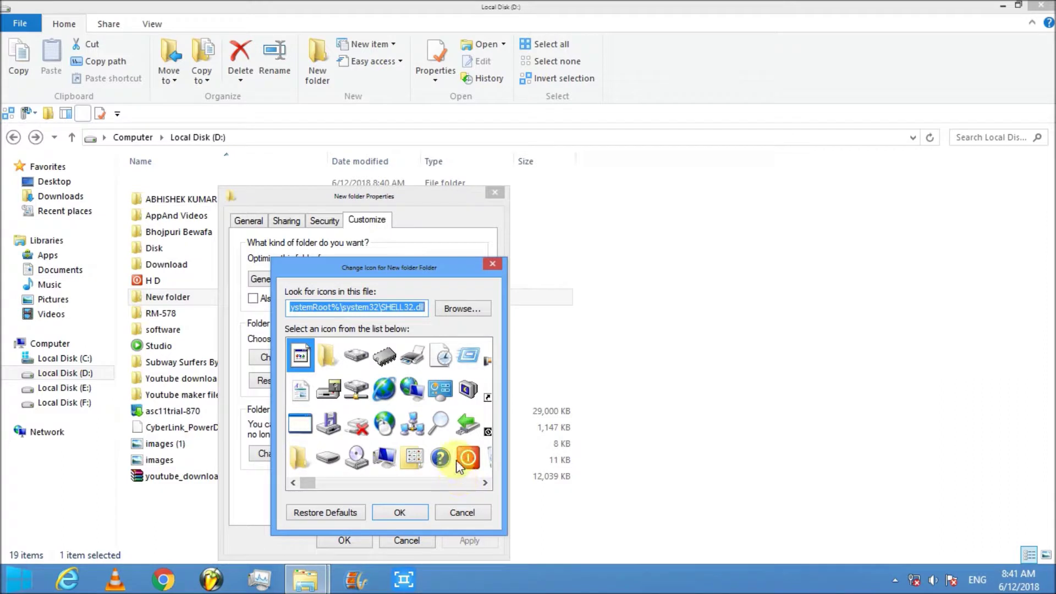
{"action": "left_click", "coordinate": [384, 457]}
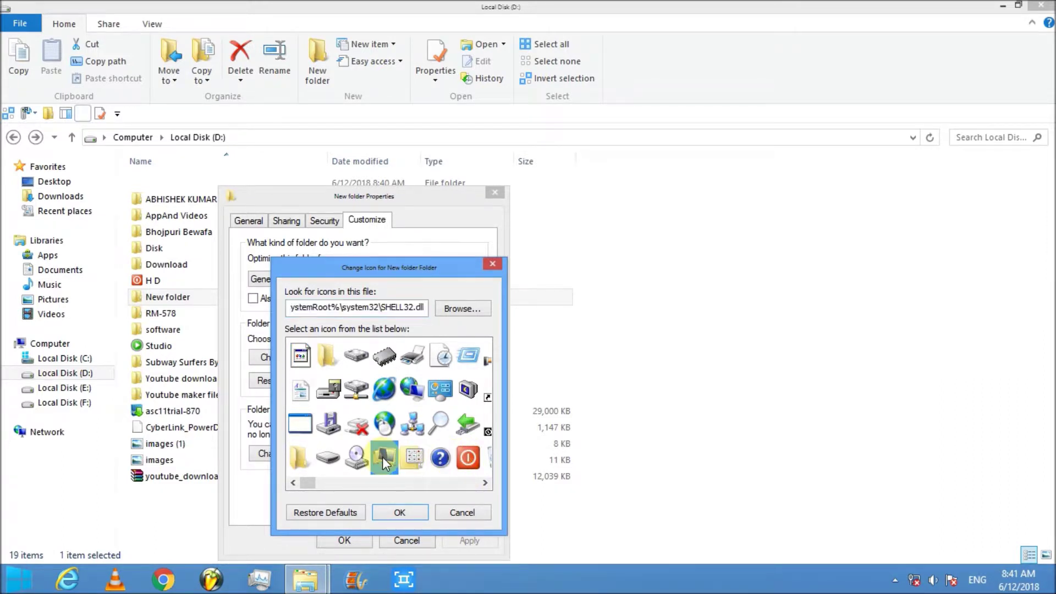
{"action": "left_click", "coordinate": [401, 513]}
{"action": "left_click", "coordinate": [457, 545]}
{"action": "left_click", "coordinate": [335, 542]}
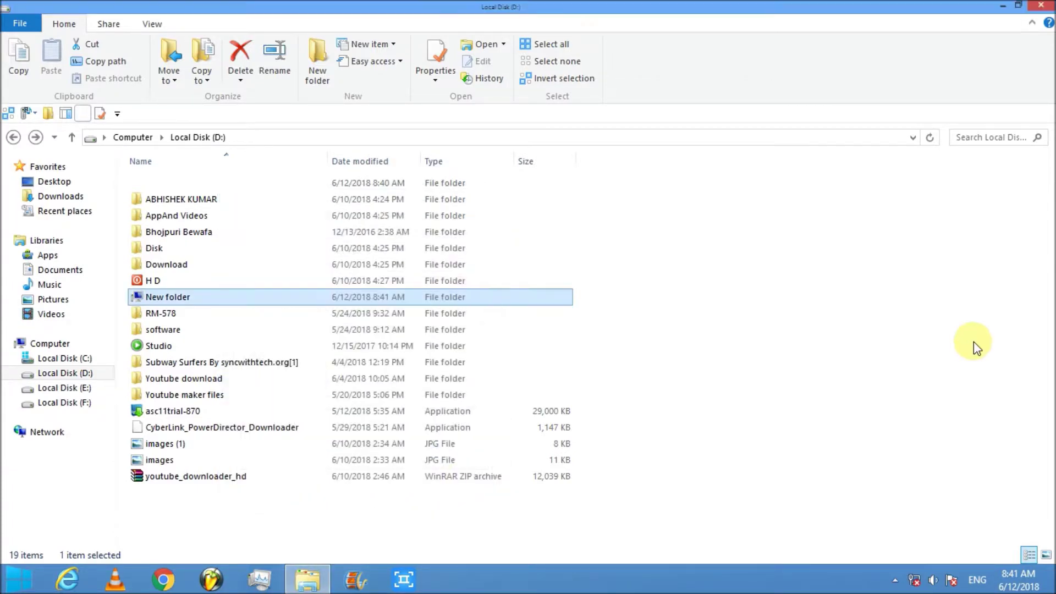
{"action": "left_click", "coordinate": [977, 348]}
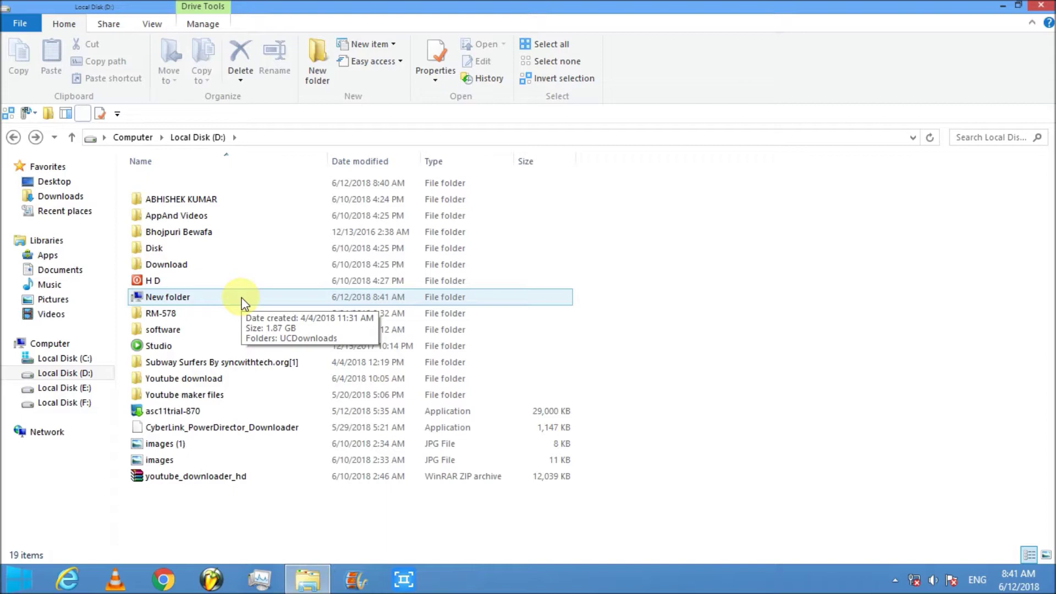
{"action": "left_click", "coordinate": [1041, 4]}
{"action": "right_click", "coordinate": [276, 126]}
{"action": "left_click", "coordinate": [310, 169]}
{"action": "right_click", "coordinate": [288, 124]}
{"action": "left_click", "coordinate": [316, 167]}
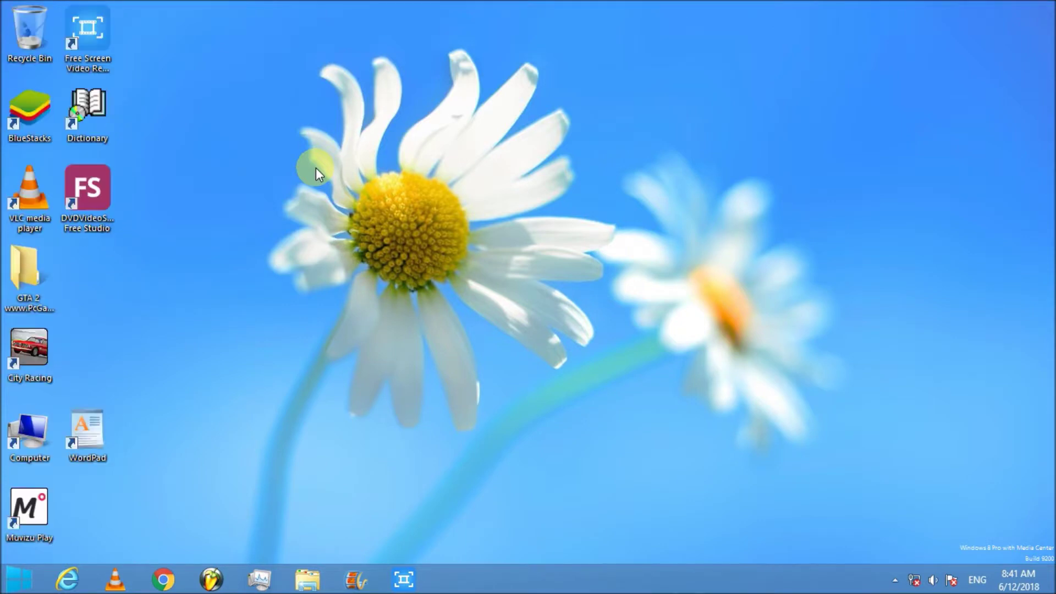
{"action": "right_click", "coordinate": [317, 169]}
{"action": "left_click", "coordinate": [341, 219]}
{"action": "right_click", "coordinate": [319, 174]}
{"action": "left_click", "coordinate": [341, 220]}
- Search the installed programs for "on" and launch the On-Screen Keyboard
{"action": "key", "text": "super"}
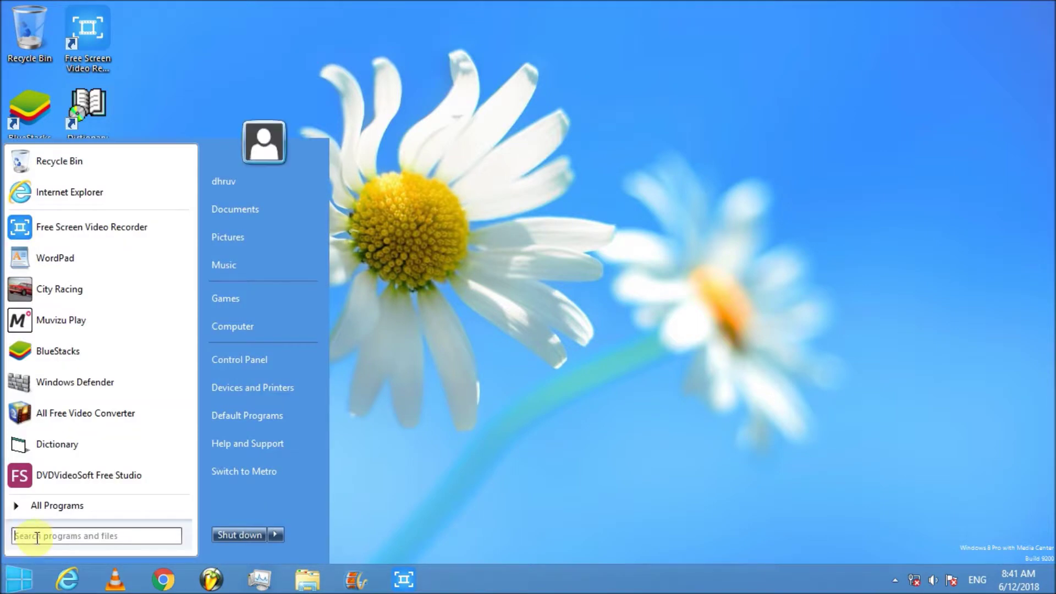
{"action": "type", "text": "on"}
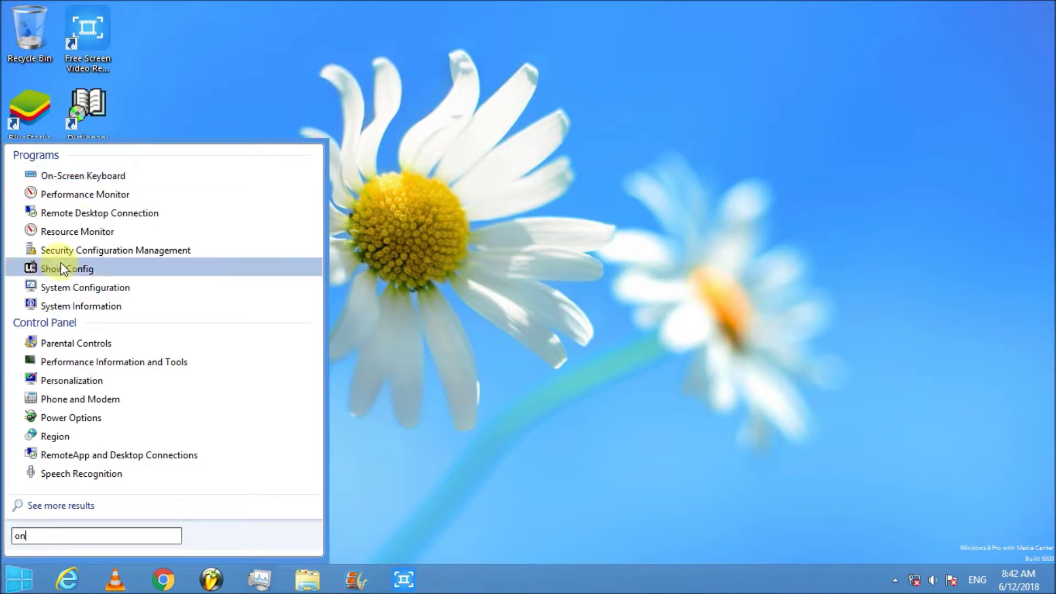
{"action": "left_click", "coordinate": [98, 177]}
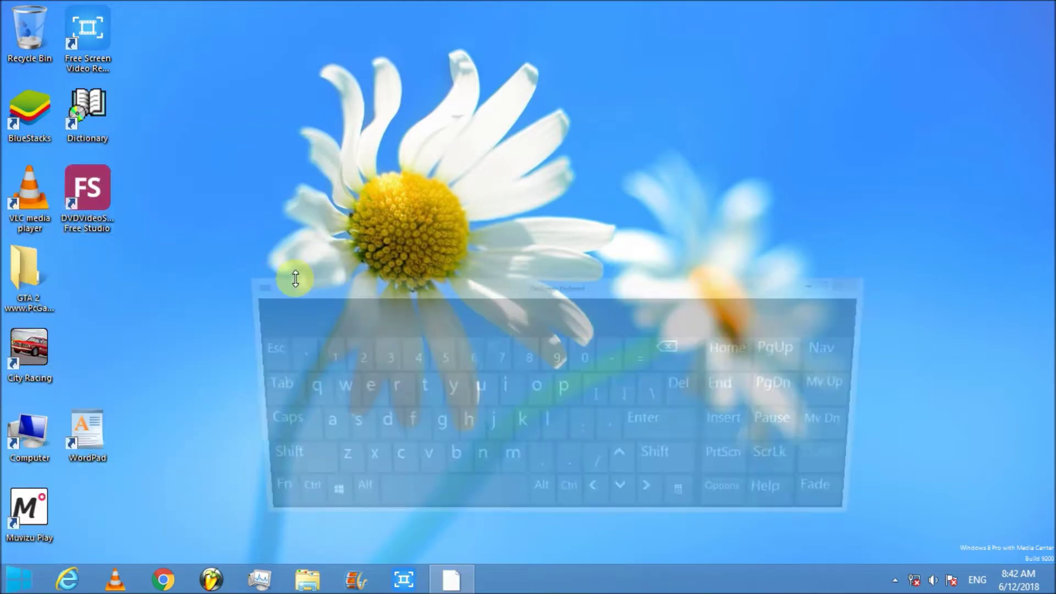
- Open WordPad from the desktop and set the font size of the blank document to 26
{"action": "double_click", "coordinate": [98, 426]}
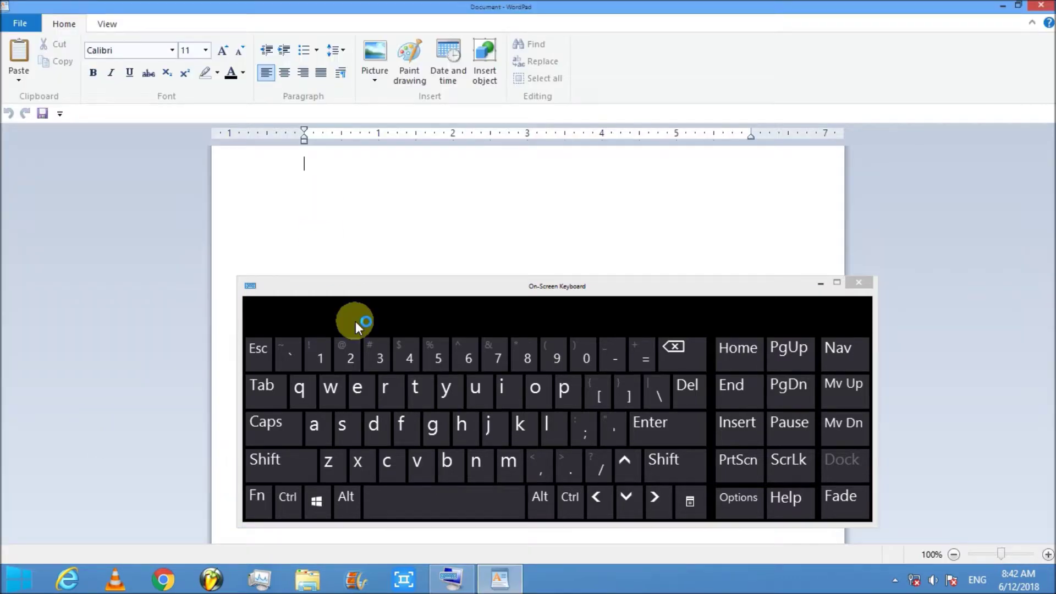
{"action": "left_click", "coordinate": [204, 51]}
{"action": "left_click", "coordinate": [197, 112]}
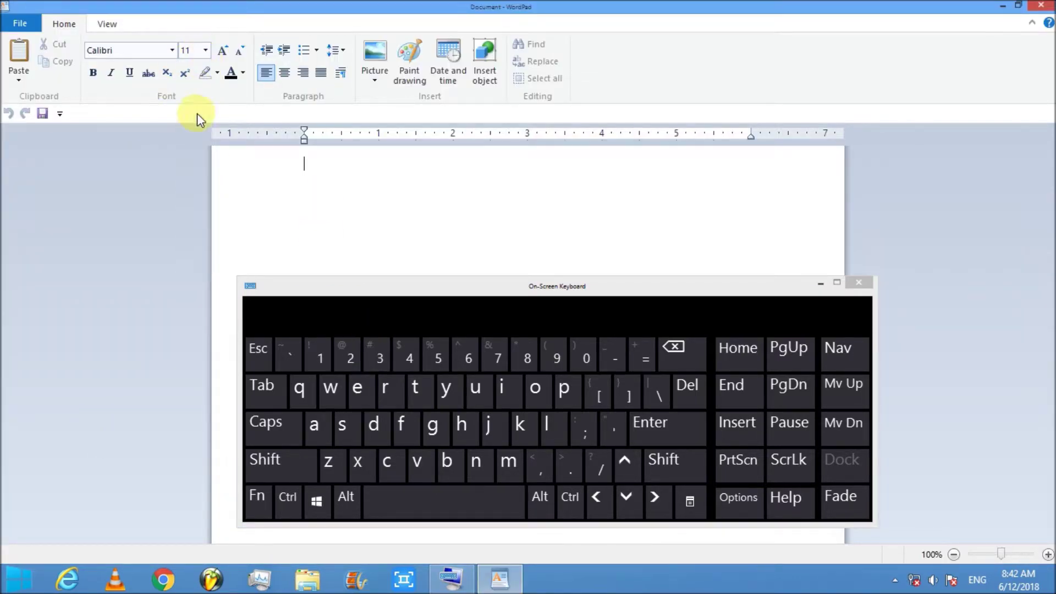
{"action": "left_click", "coordinate": [206, 51]}
{"action": "left_click", "coordinate": [184, 214]}
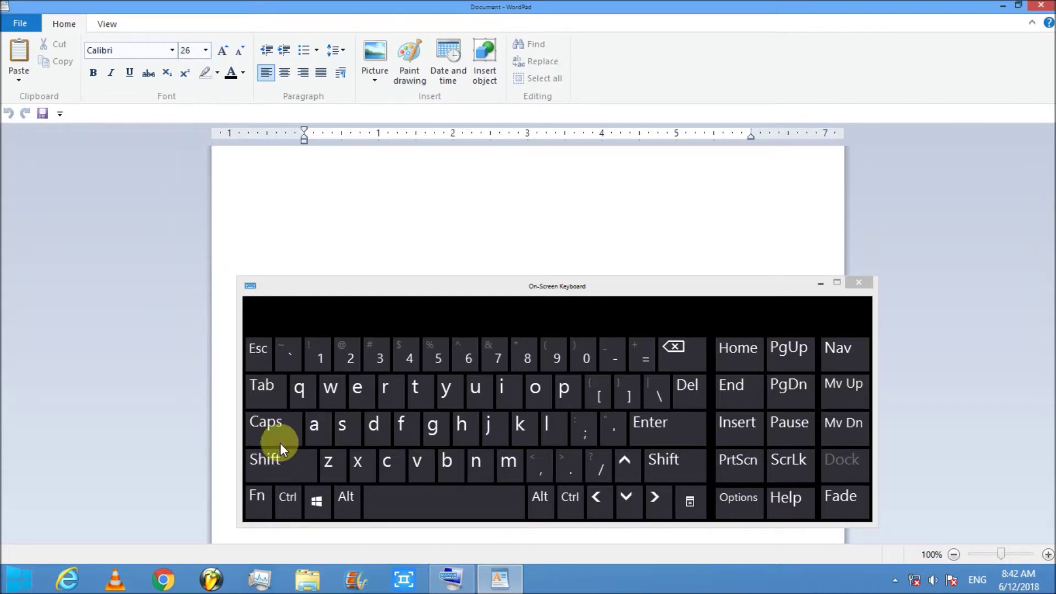
- Enter the word "Technical" followed by a space in the document using the On-Screen Keyboard
{"action": "left_click", "coordinate": [279, 460]}
{"action": "left_click", "coordinate": [415, 389]}
{"action": "left_click", "coordinate": [370, 393]}
{"action": "left_click", "coordinate": [388, 463]}
{"action": "left_click", "coordinate": [463, 424]}
{"action": "left_click", "coordinate": [472, 464]}
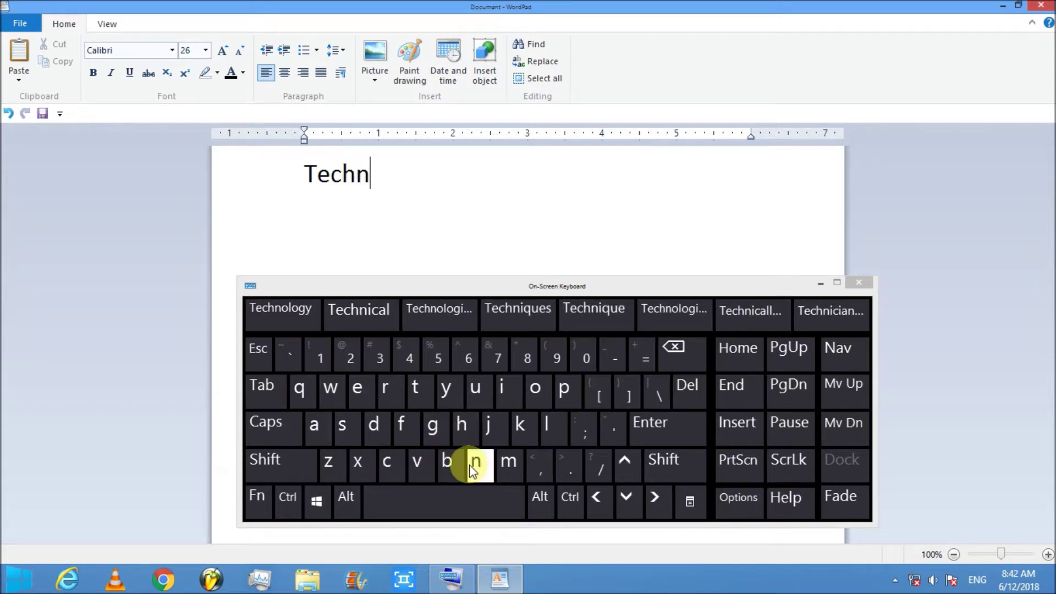
{"action": "left_click", "coordinate": [491, 392]}
{"action": "left_click", "coordinate": [387, 460]}
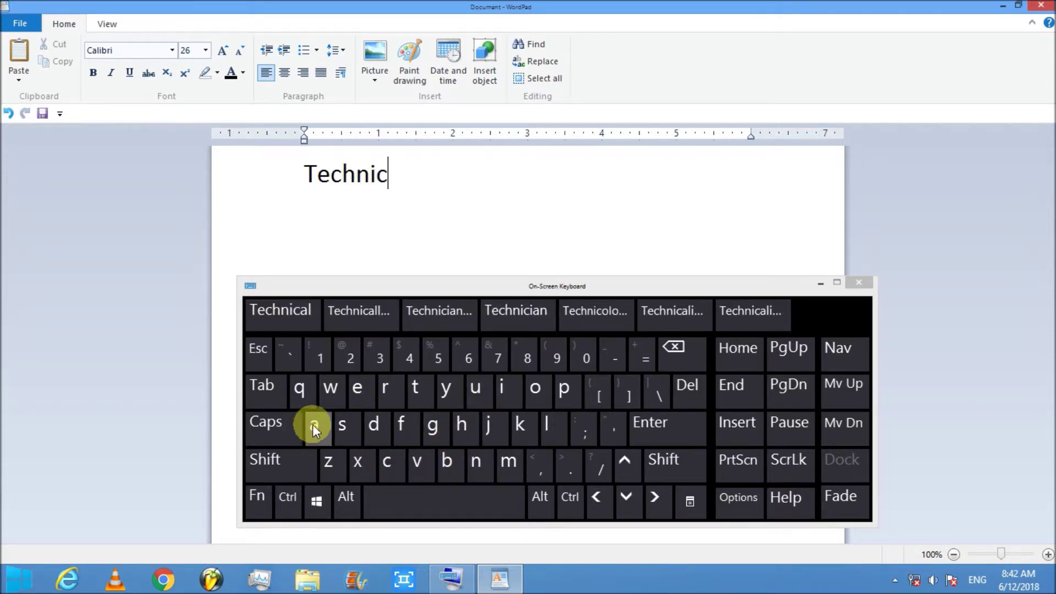
{"action": "left_click", "coordinate": [312, 424]}
{"action": "left_click", "coordinate": [543, 424]}
{"action": "left_click", "coordinate": [434, 498]}
- Continue the line with "help with" and a trailing space using the On-Screen Keyboard
{"action": "left_click", "coordinate": [461, 426]}
{"action": "left_click", "coordinate": [357, 388]}
{"action": "left_click", "coordinate": [546, 425]}
{"action": "left_click", "coordinate": [564, 392]}
{"action": "left_click", "coordinate": [415, 498]}
{"action": "left_click", "coordinate": [330, 389]}
{"action": "left_click", "coordinate": [506, 398]}
{"action": "left_click", "coordinate": [414, 387]}
{"action": "left_click", "coordinate": [461, 425]}
{"action": "left_click", "coordinate": [397, 502]}
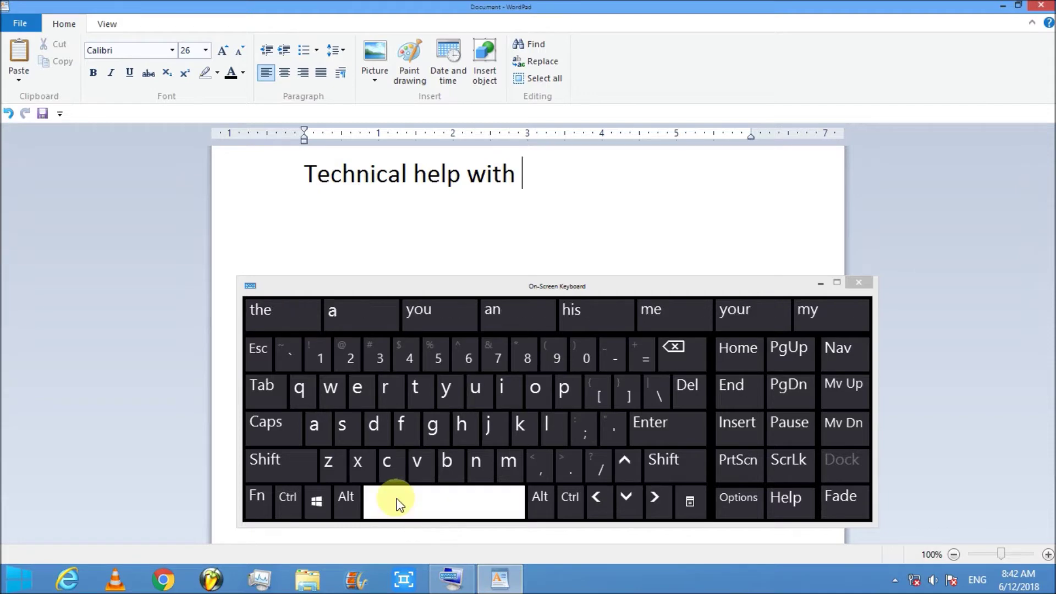
- Finish the line with a capitalised "DK" using the On-Screen Keyboard, correcting any wrong letter, and start a new line
{"action": "left_click", "coordinate": [300, 467]}
{"action": "left_click", "coordinate": [354, 434]}
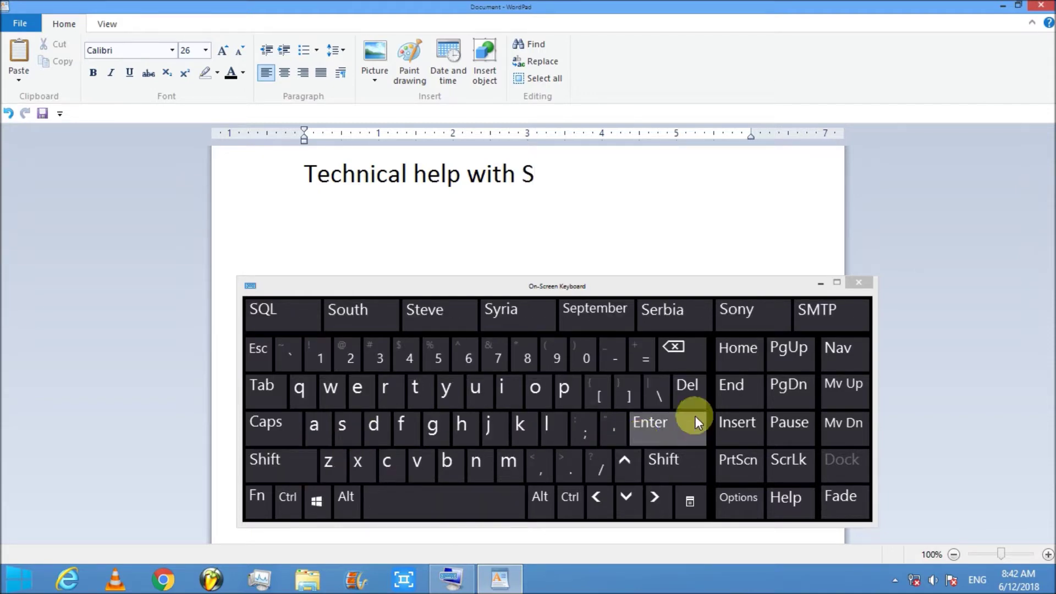
{"action": "left_click", "coordinate": [672, 348]}
{"action": "left_click", "coordinate": [273, 462]}
{"action": "left_click", "coordinate": [374, 425]}
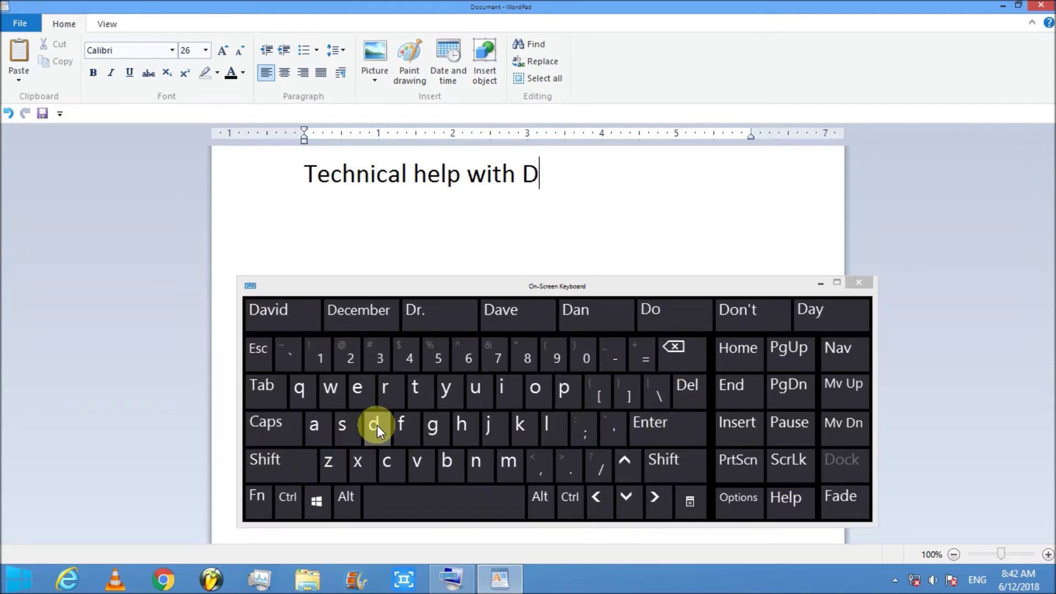
{"action": "left_click", "coordinate": [282, 460]}
{"action": "left_click", "coordinate": [524, 429]}
{"action": "left_click", "coordinate": [651, 429]}
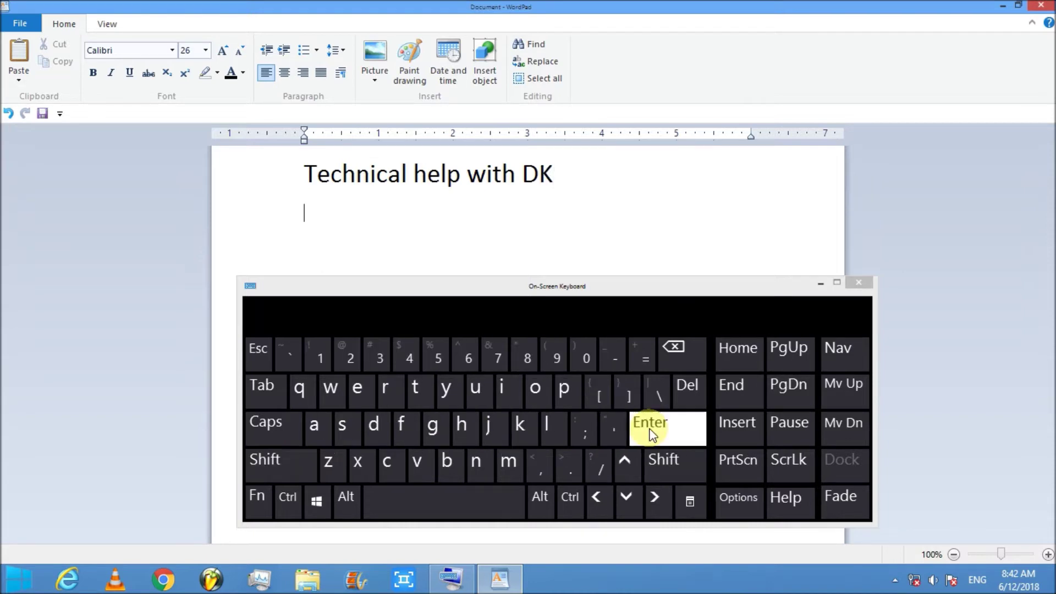
- Close the On-Screen Keyboard and close the WordPad document without saving it
{"action": "left_click", "coordinate": [860, 283]}
{"action": "left_click", "coordinate": [584, 189]}
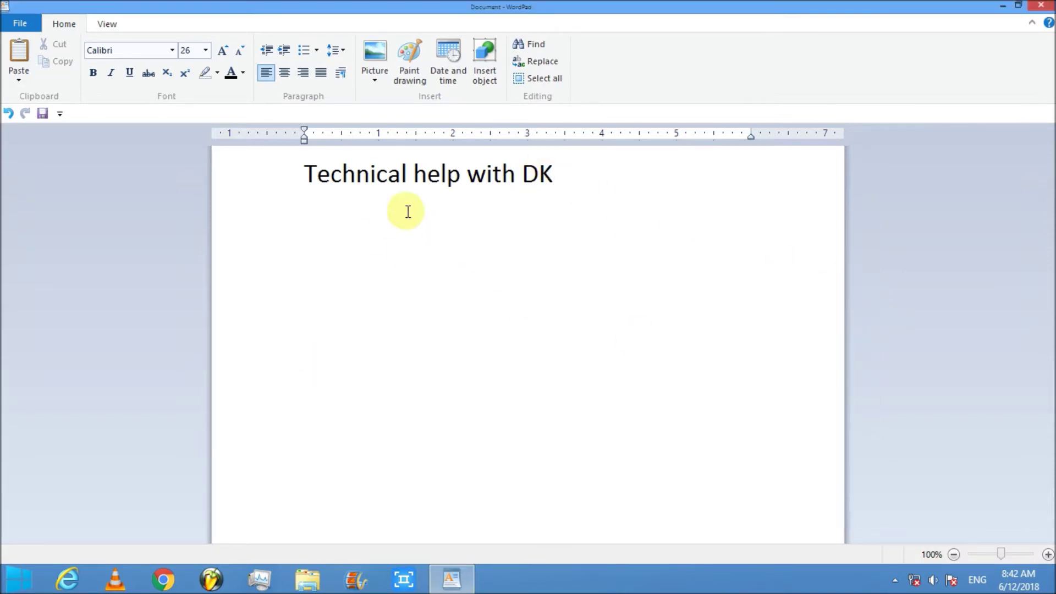
{"action": "left_click_drag", "start_coordinate": [636, 170], "coordinate": [200, 203]}
{"action": "left_click", "coordinate": [625, 197]}
{"action": "left_click", "coordinate": [1041, 5]}
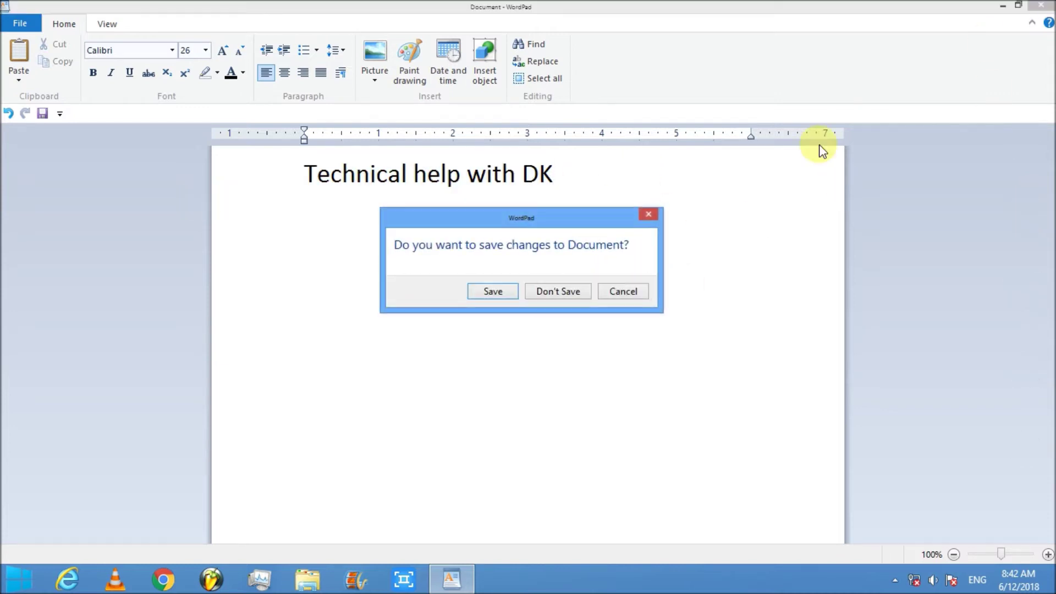
{"action": "left_click", "coordinate": [576, 298]}
- Sort the desktop icons by name twice in a row to flip their order to ascending
{"action": "right_click", "coordinate": [217, 145]}
{"action": "left_click", "coordinate": [220, 92]}
{"action": "right_click", "coordinate": [186, 134]}
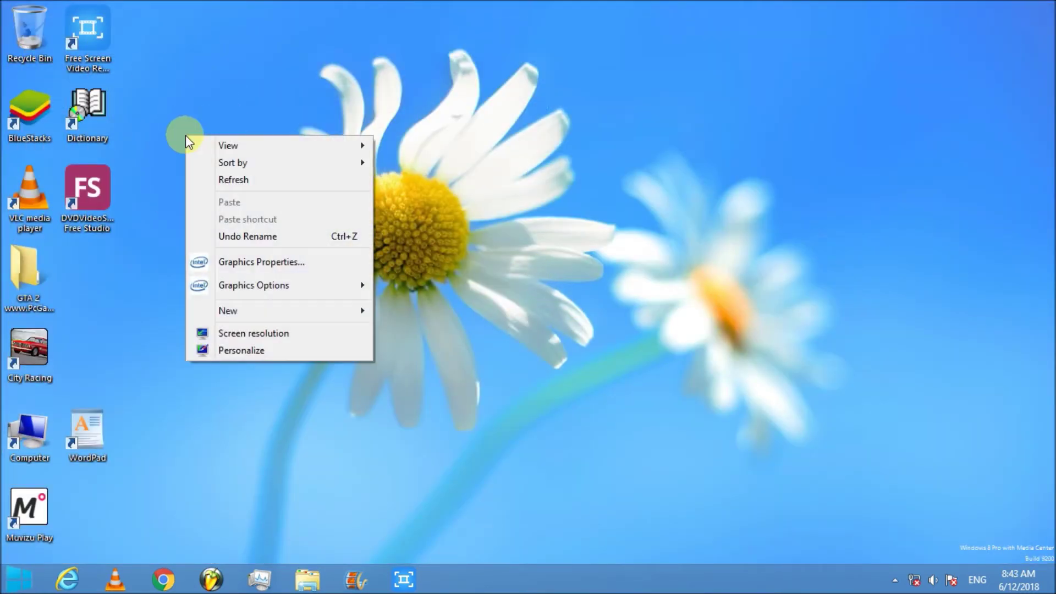
{"action": "mouse_move", "coordinate": [229, 148]}
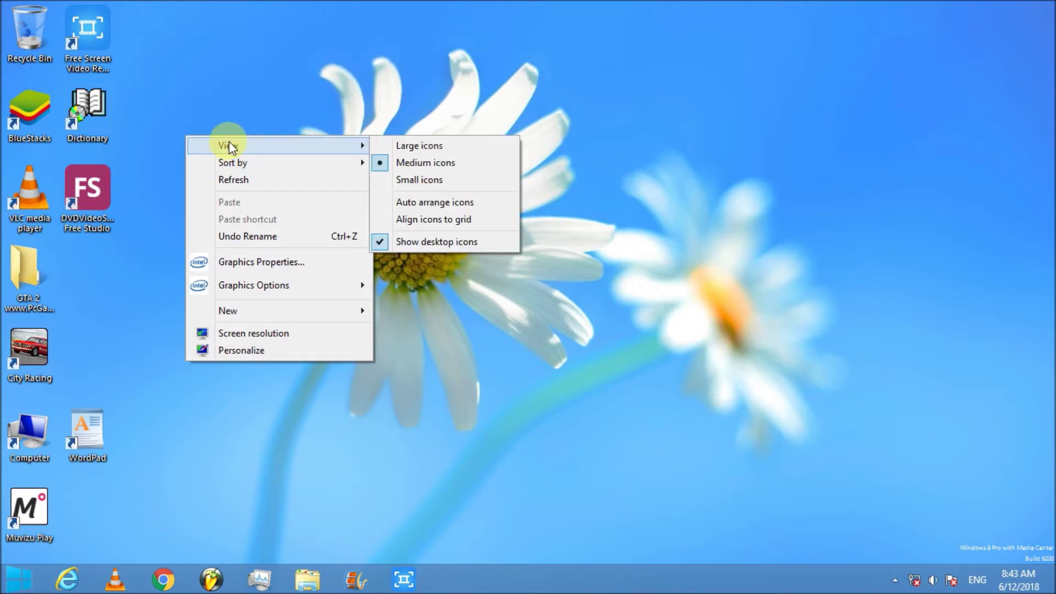
{"action": "mouse_move", "coordinate": [334, 171]}
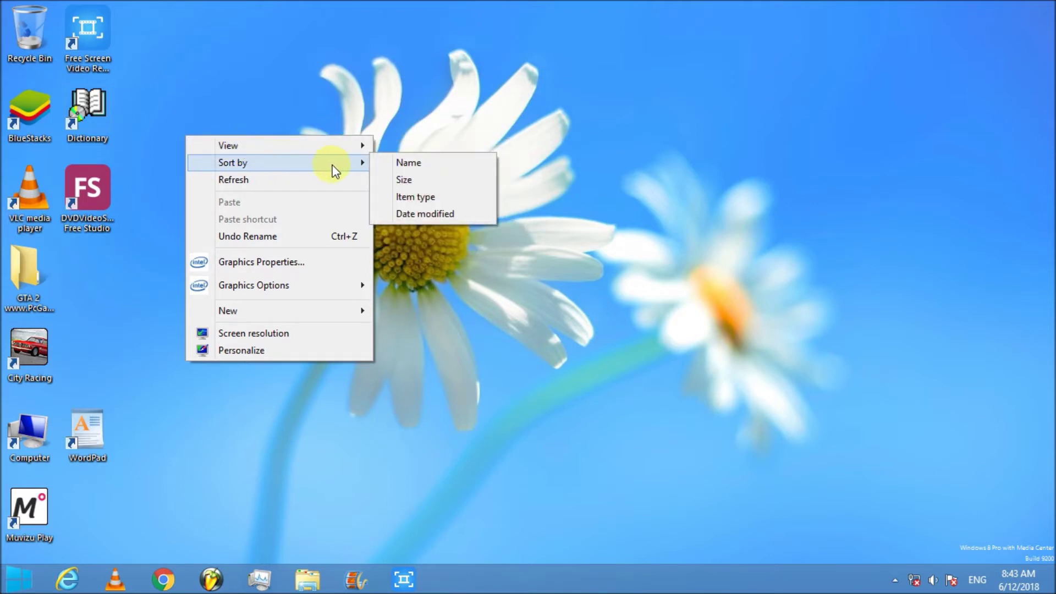
{"action": "left_click", "coordinate": [416, 164]}
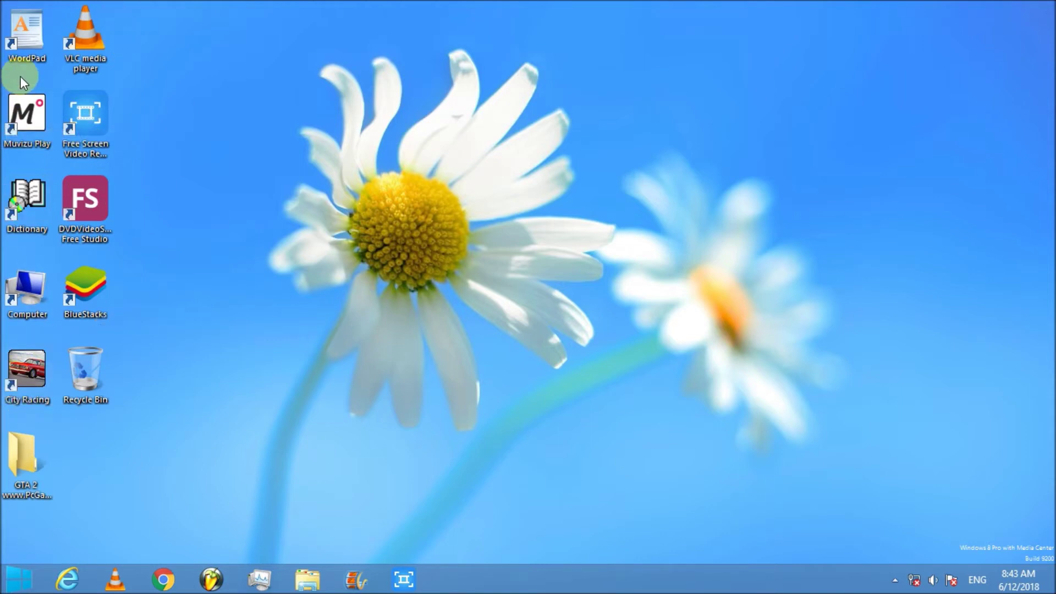
{"action": "right_click", "coordinate": [238, 35]}
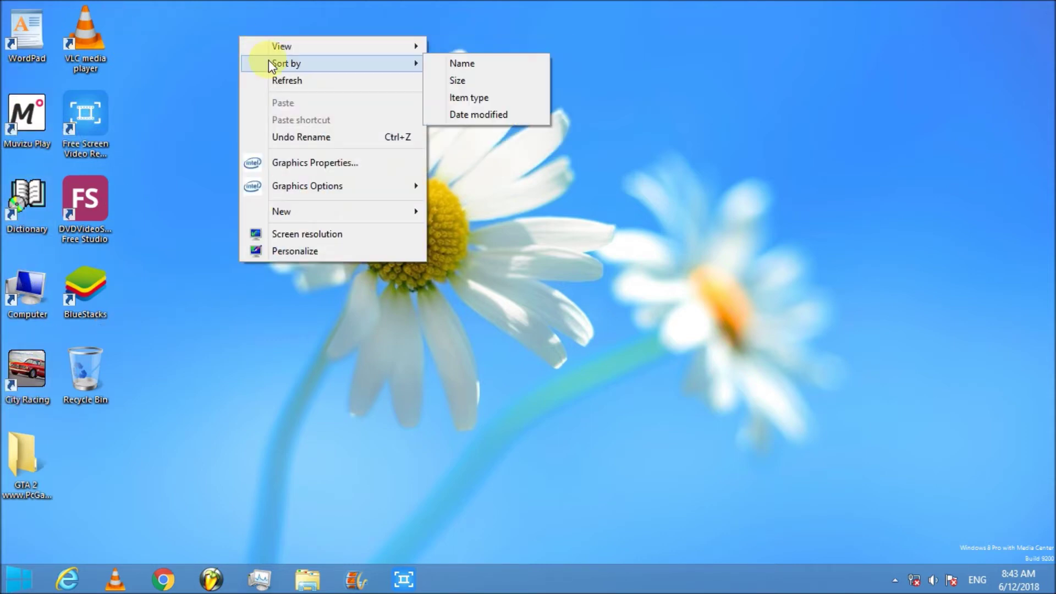
{"action": "left_click", "coordinate": [460, 62]}
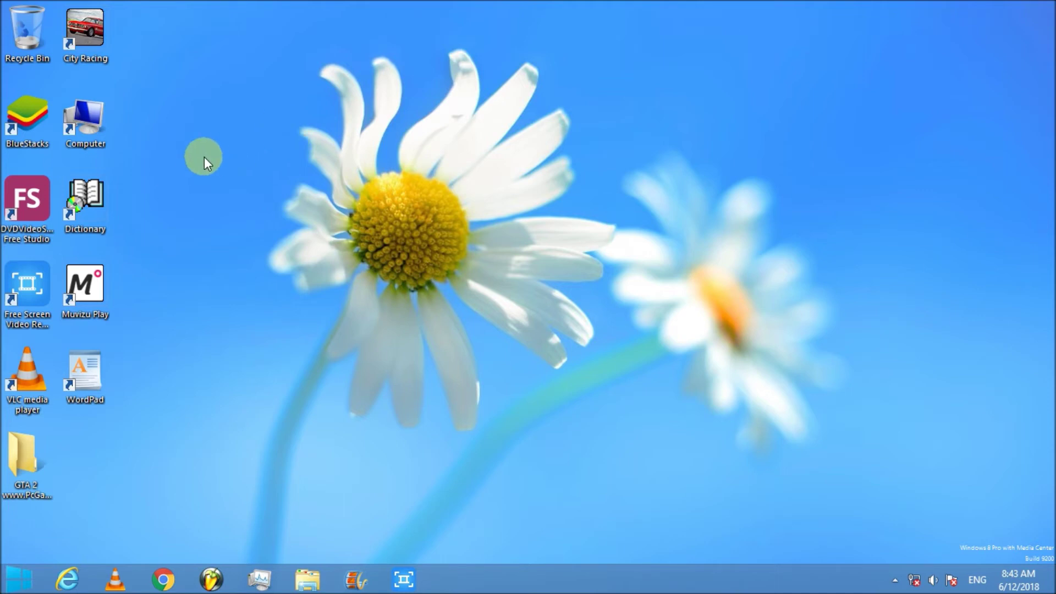
- Shrink the desktop icons in stages, enlarge them back, and reduce them again slightly
{"action": "scroll", "coordinate": [203, 157], "scroll_direction": "down", "scroll_amount": 3}
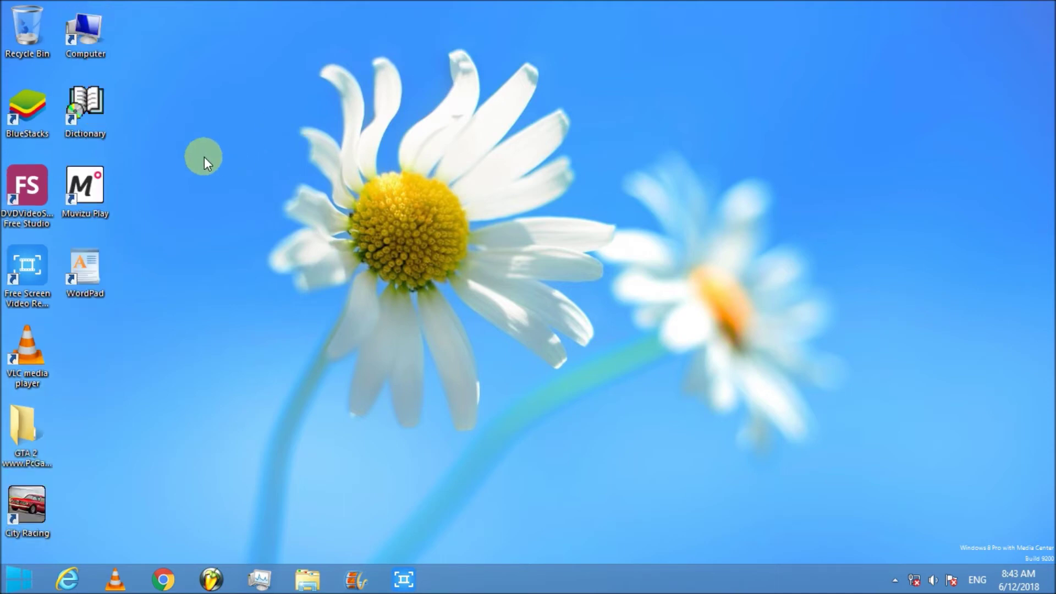
{"action": "scroll", "coordinate": [203, 157], "scroll_direction": "down", "scroll_amount": 1}
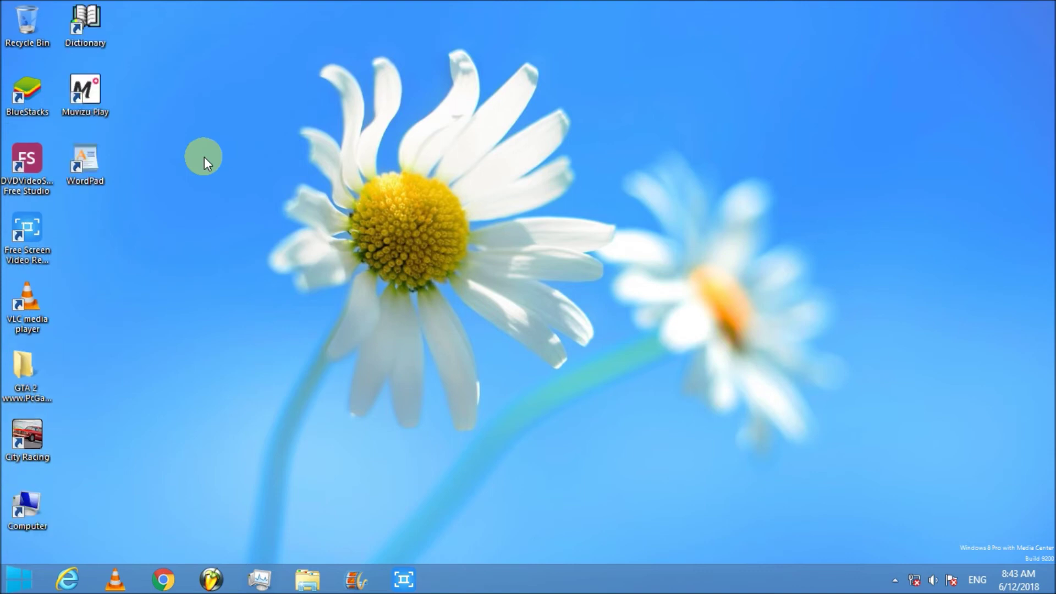
{"action": "scroll", "coordinate": [203, 156], "scroll_direction": "up", "scroll_amount": 3}
{"action": "scroll", "coordinate": [204, 157], "scroll_direction": "up", "scroll_amount": 1}
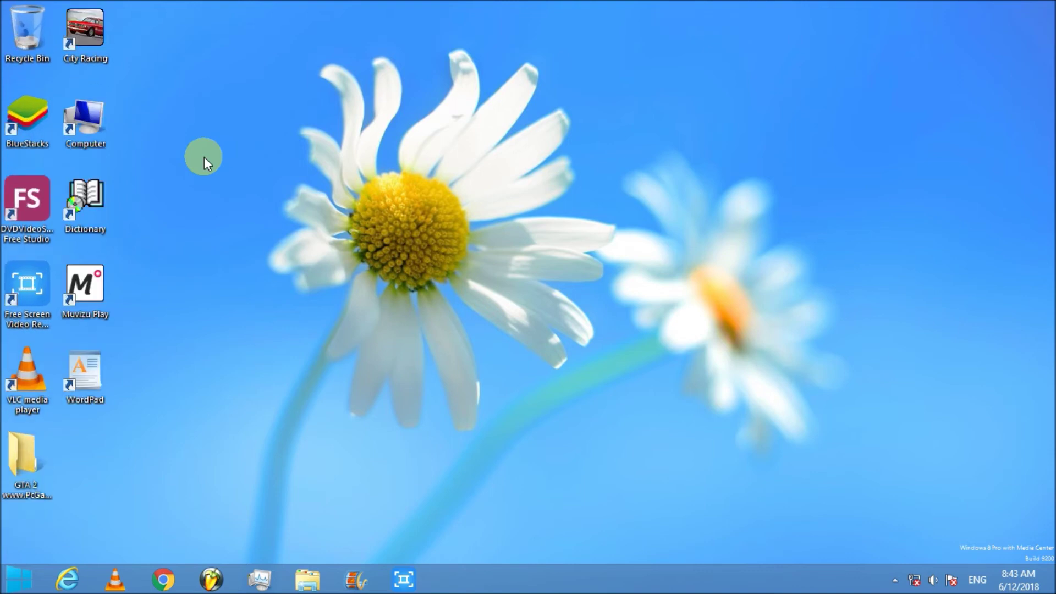
{"action": "scroll", "coordinate": [203, 157], "scroll_direction": "down", "scroll_amount": 1}
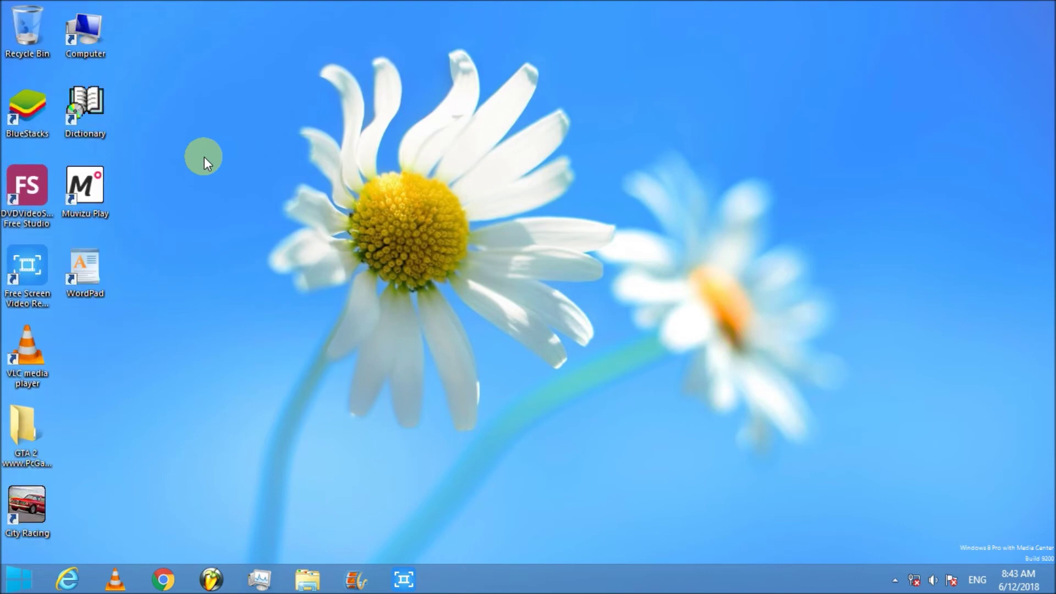